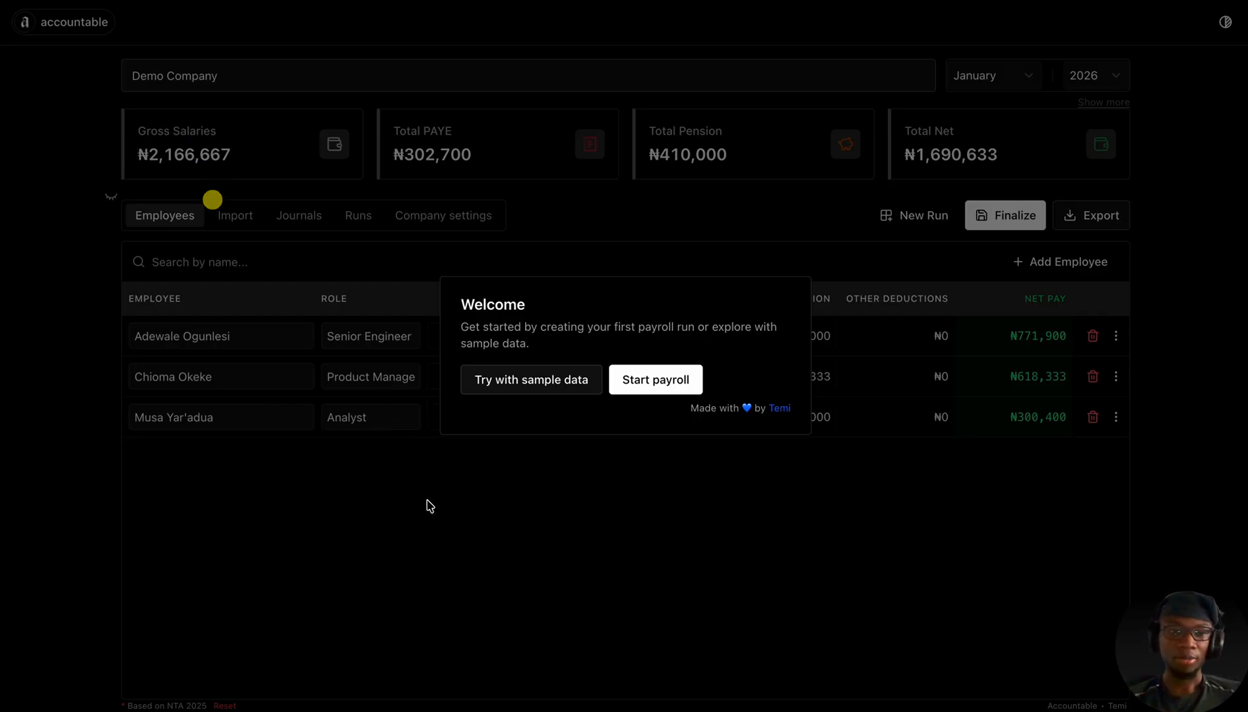
- Load the sample payroll data and switch the interface to the light theme
left_click(536, 388)
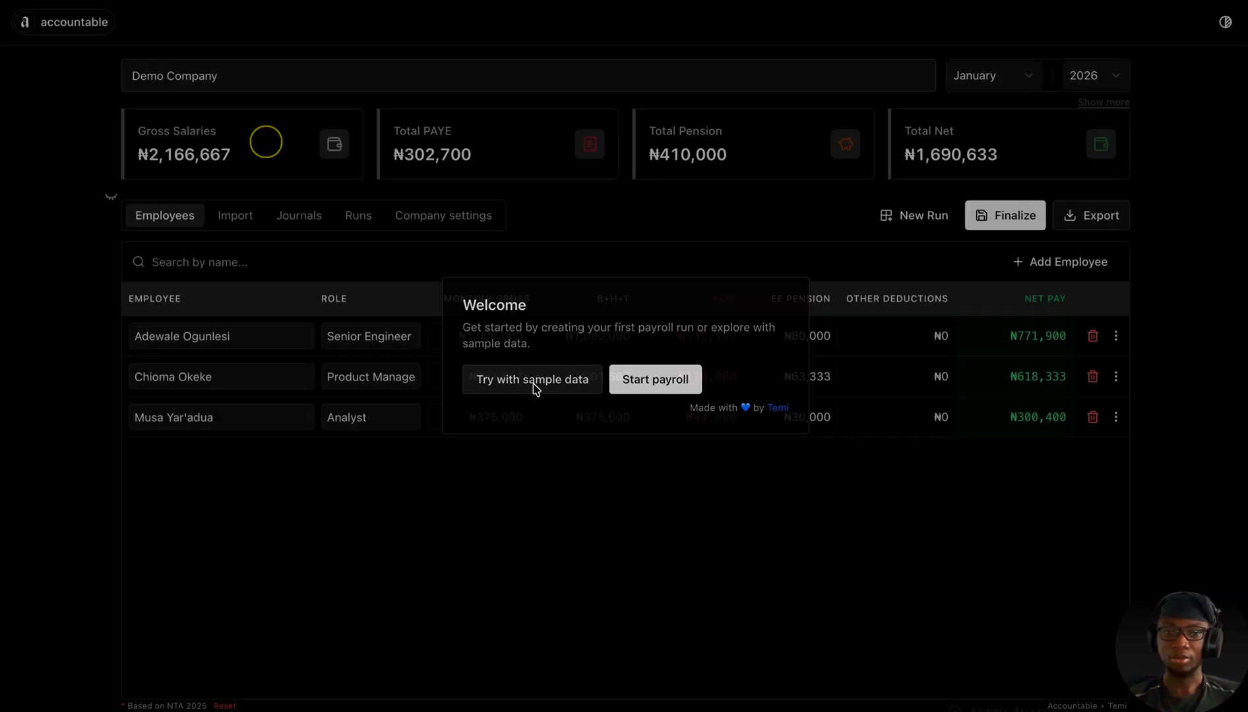
left_click(1225, 23)
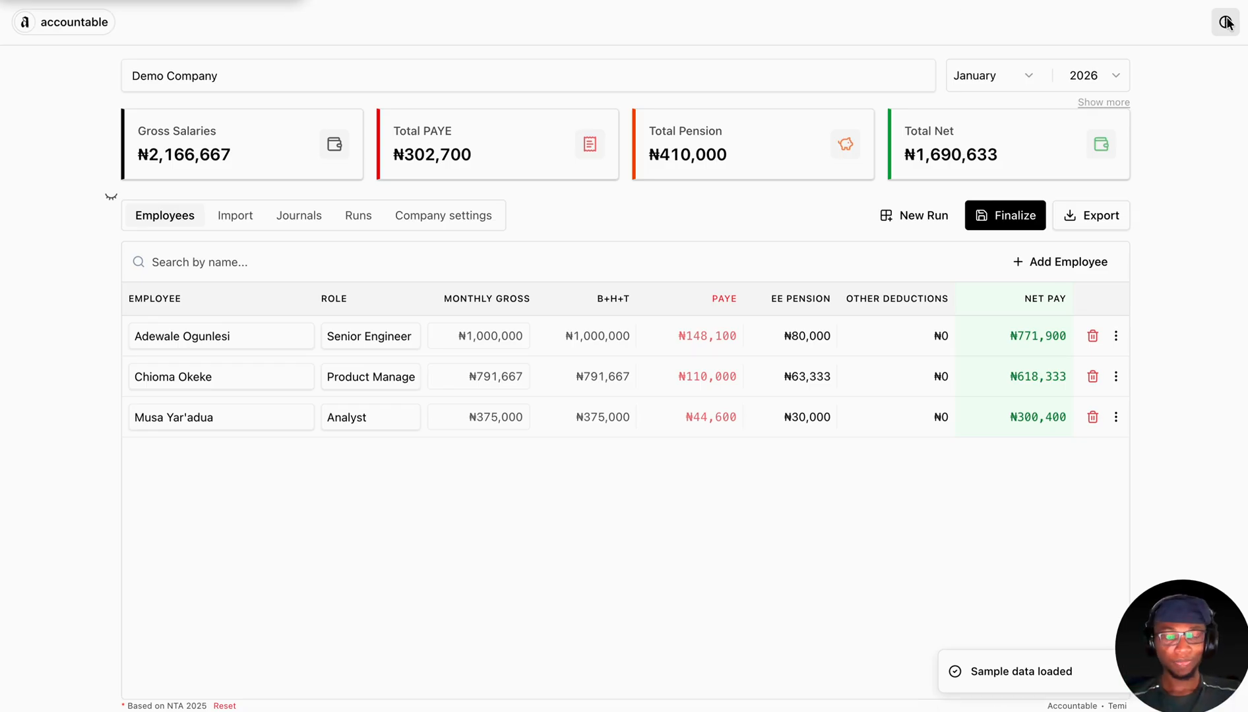
right_click(1226, 17)
left_click(783, 545)
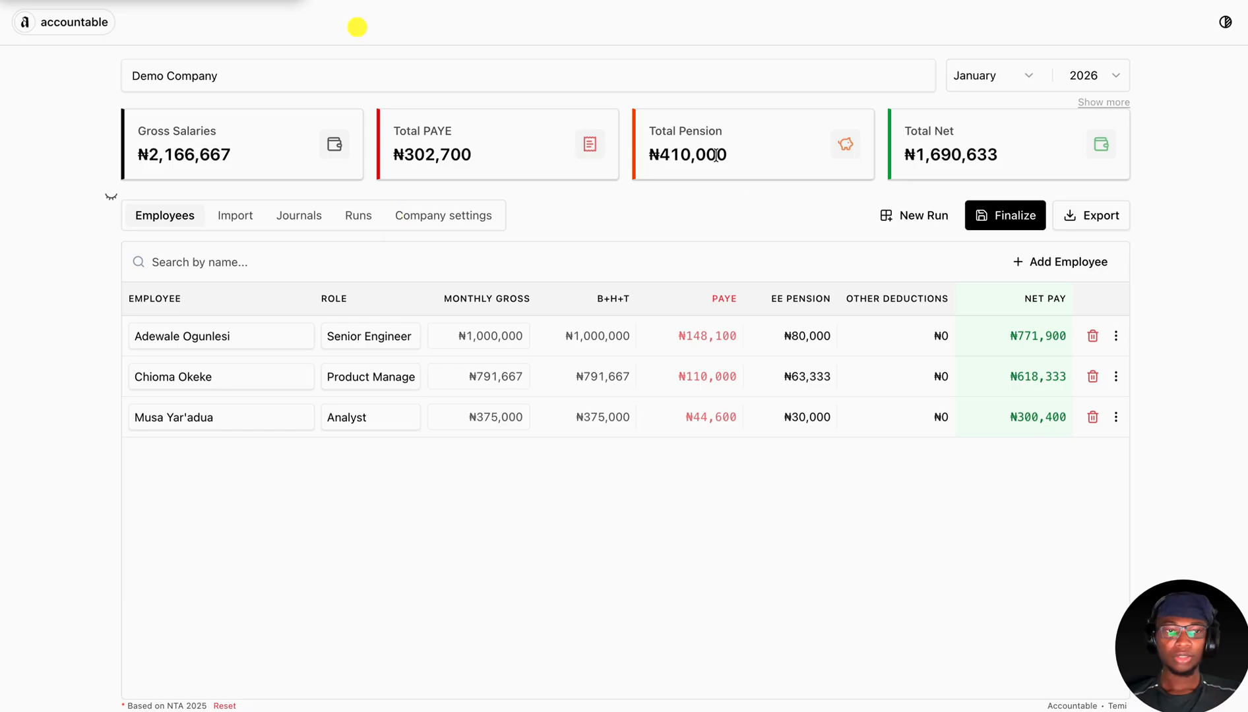
- Reset the payroll data, confirm the reset, and load the sample data again
left_click(224, 706)
left_click(741, 400)
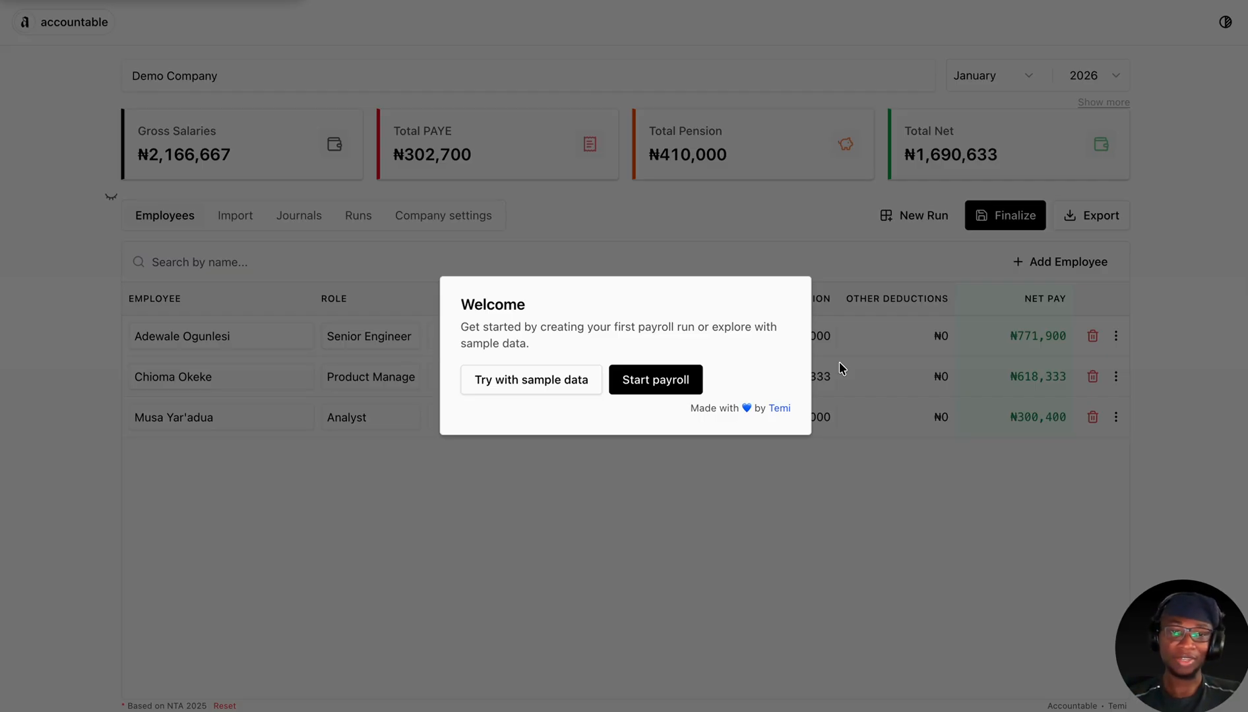
left_click(536, 380)
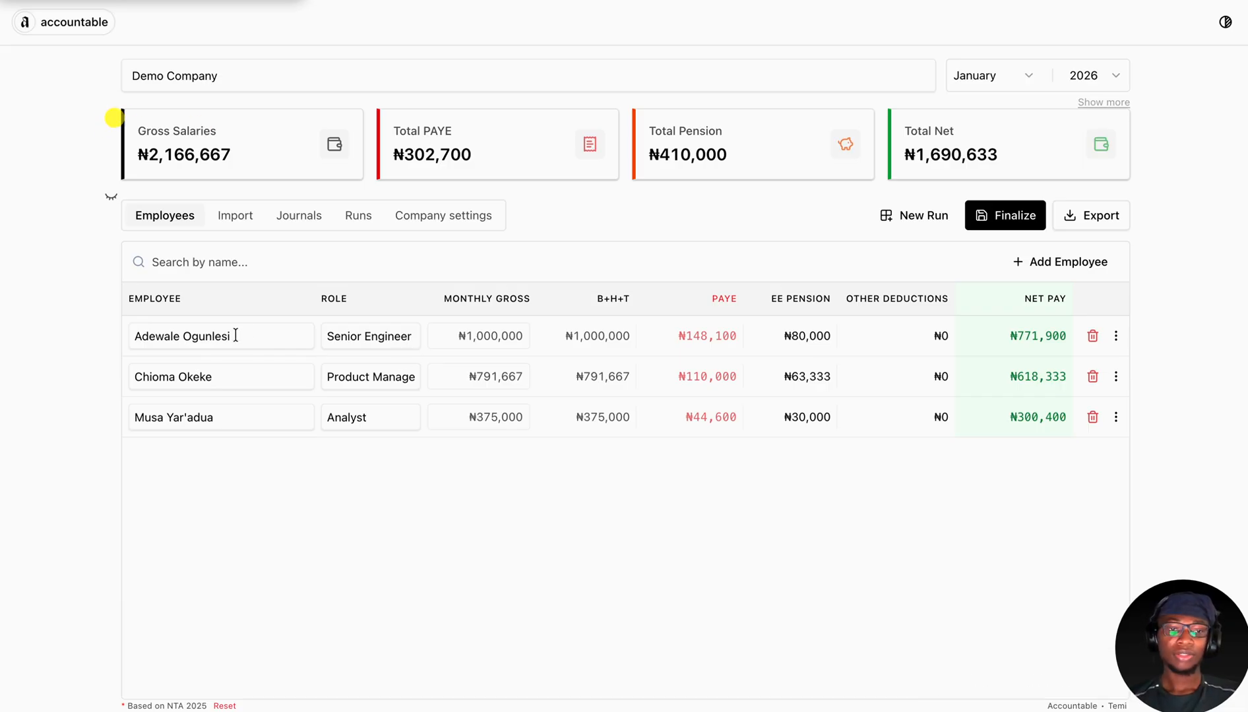
left_click(132, 78)
left_click_drag(132, 77, 300, 80)
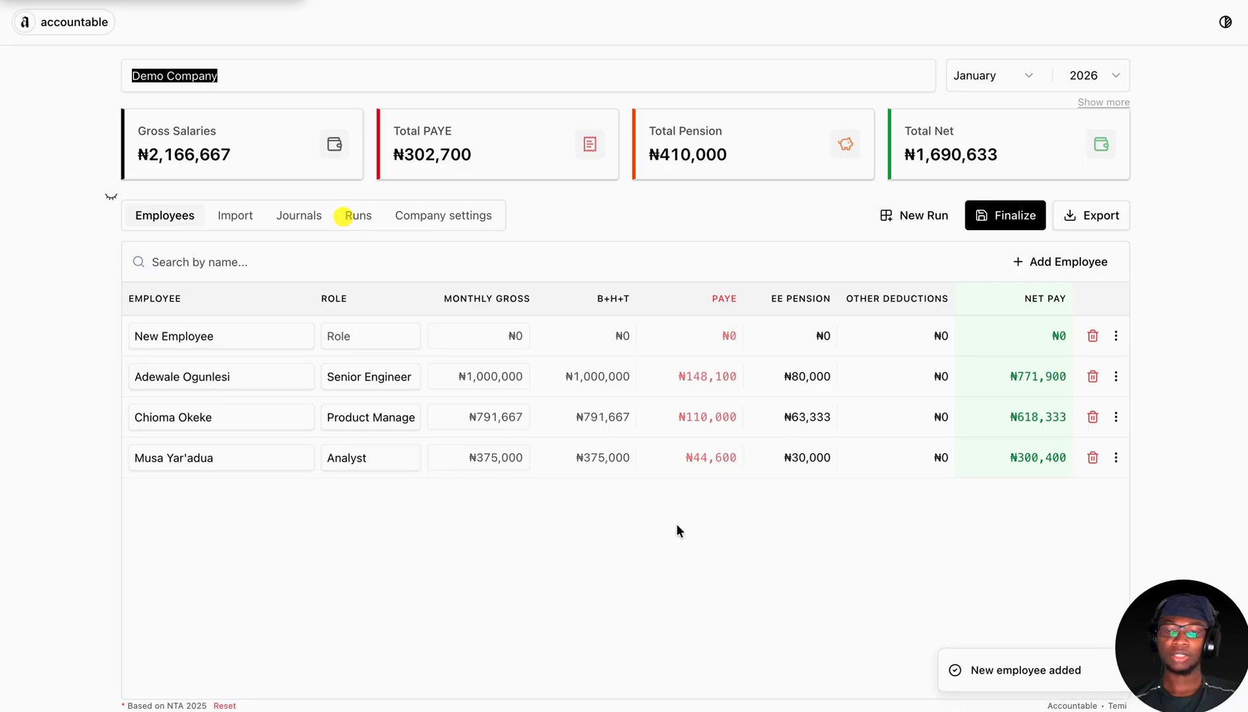
- Add a new employee row, fill in the employee's name, and set the monthly gross to ₦600,000
triple_click(230, 337)
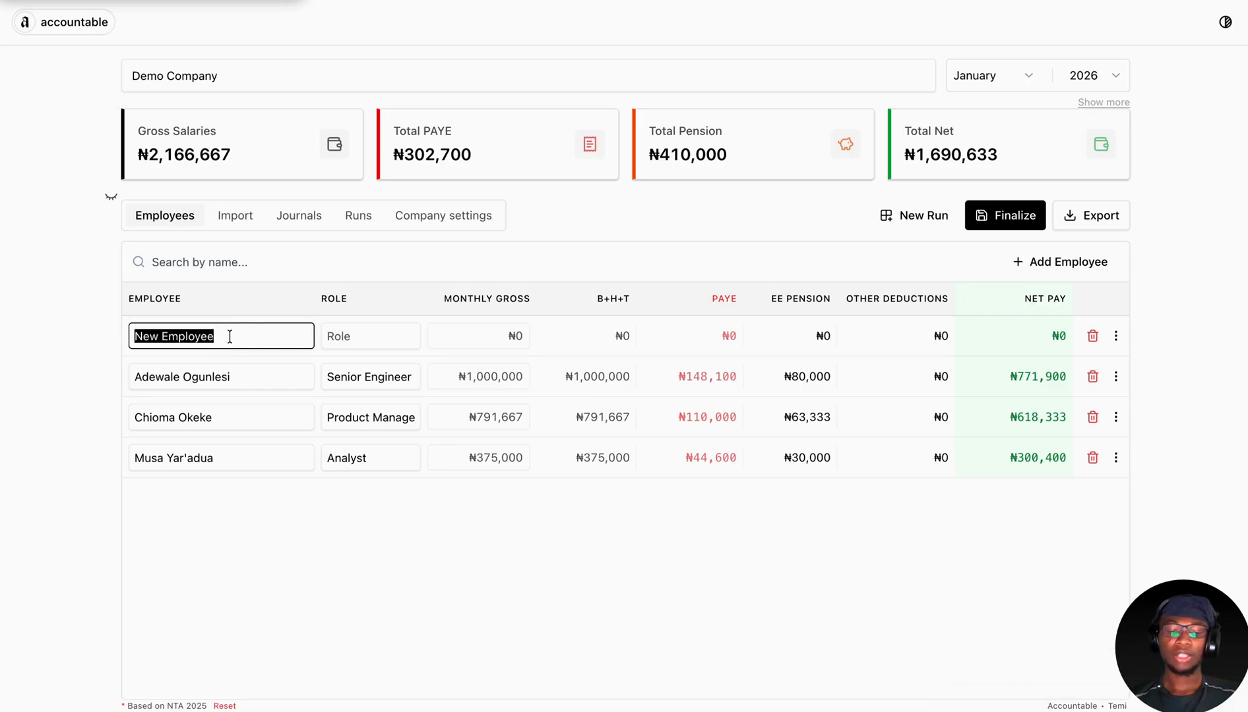
type("Fred")
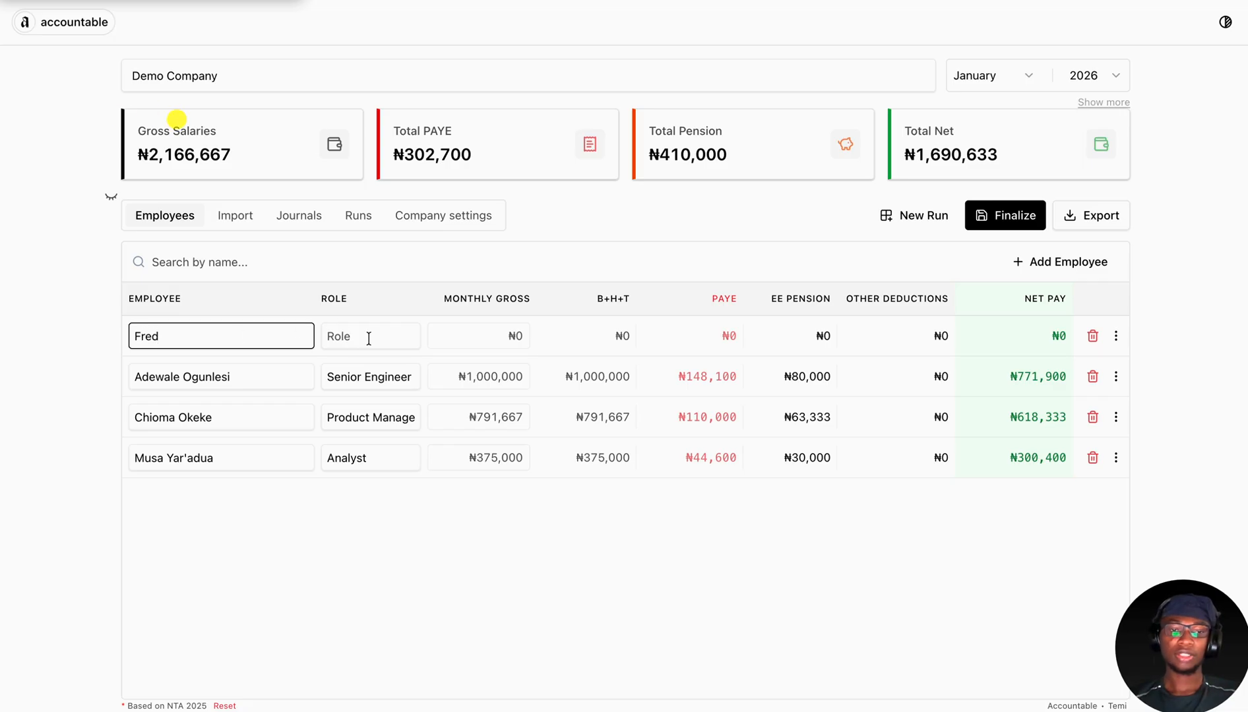
left_click(468, 337)
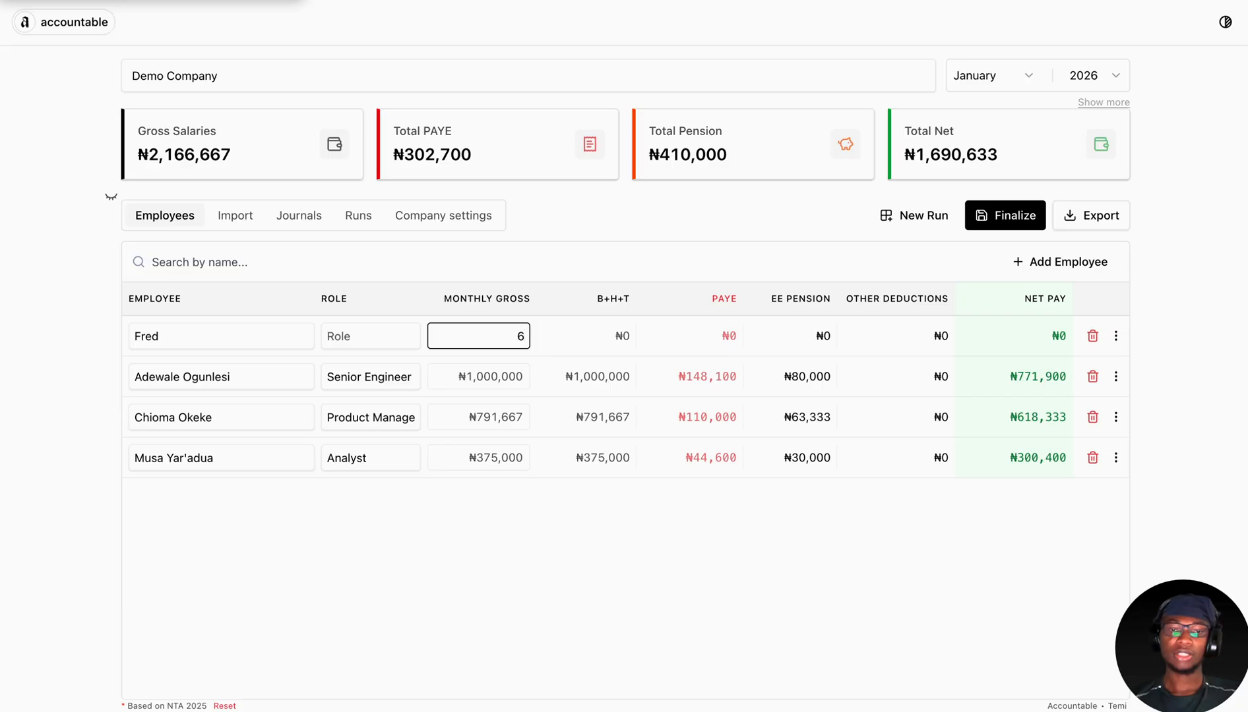
key("Return")
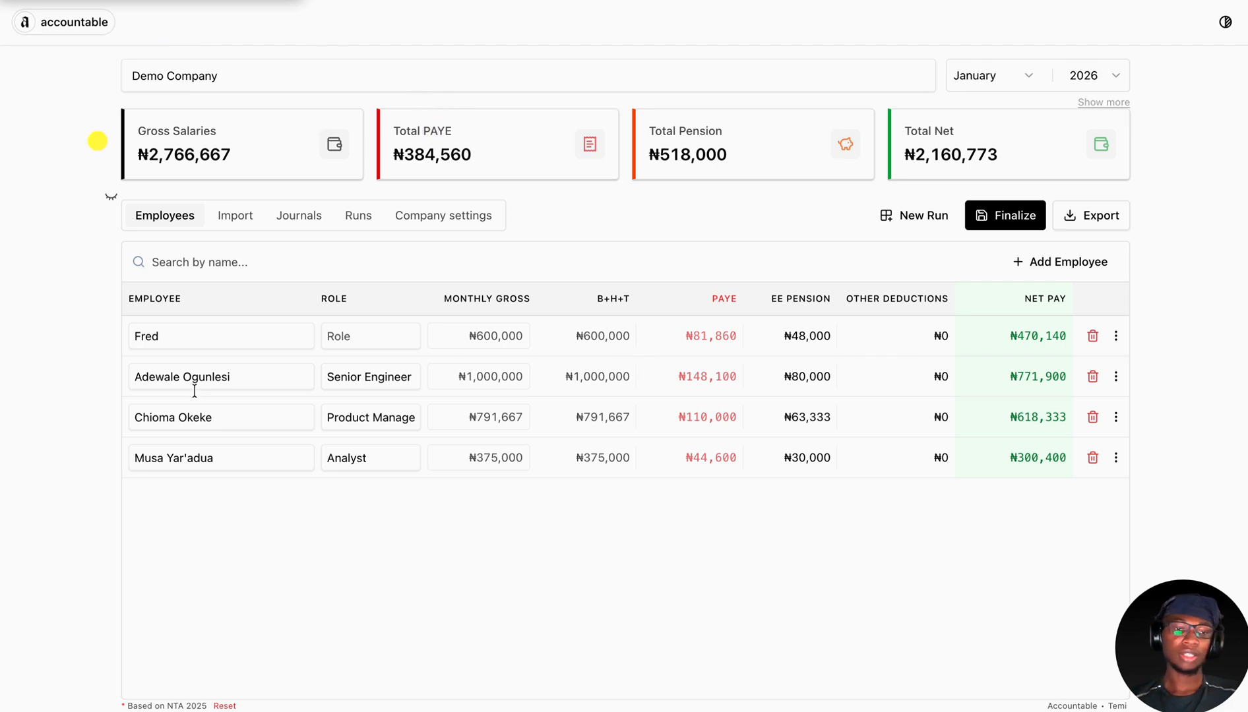
- Set the Senior Engineer's monthly gross to ₦650,000
left_click(474, 378)
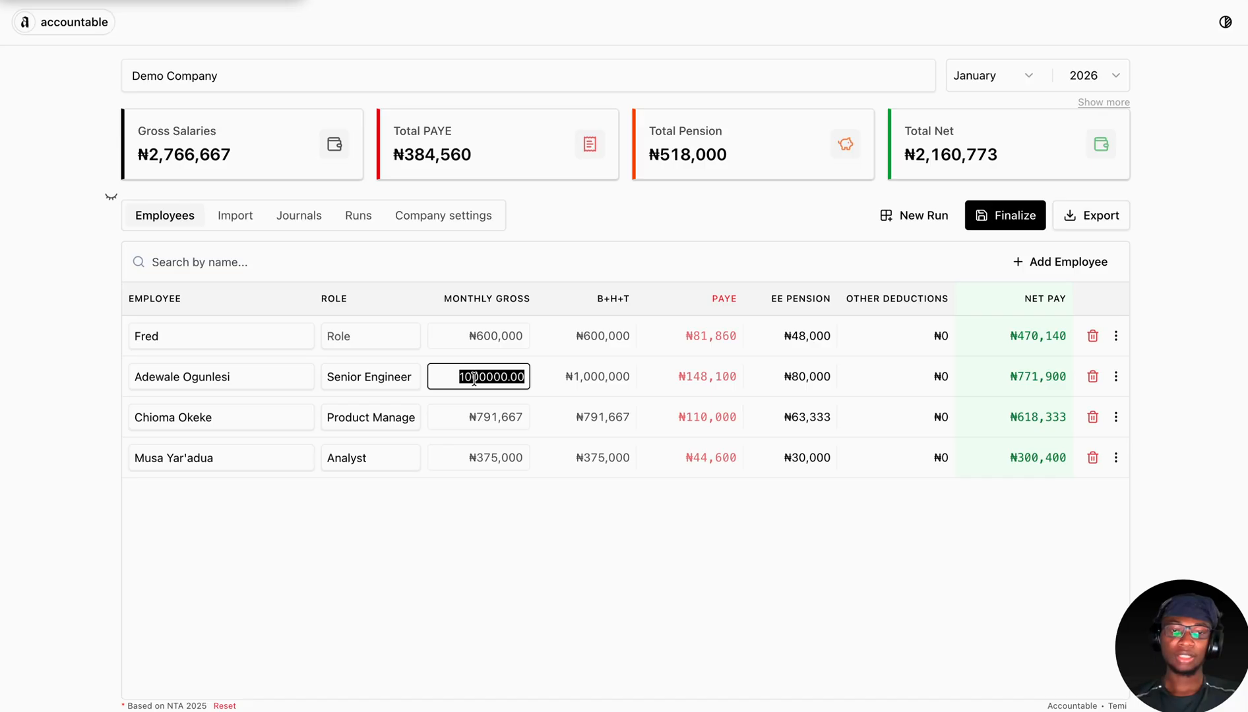
type("6")
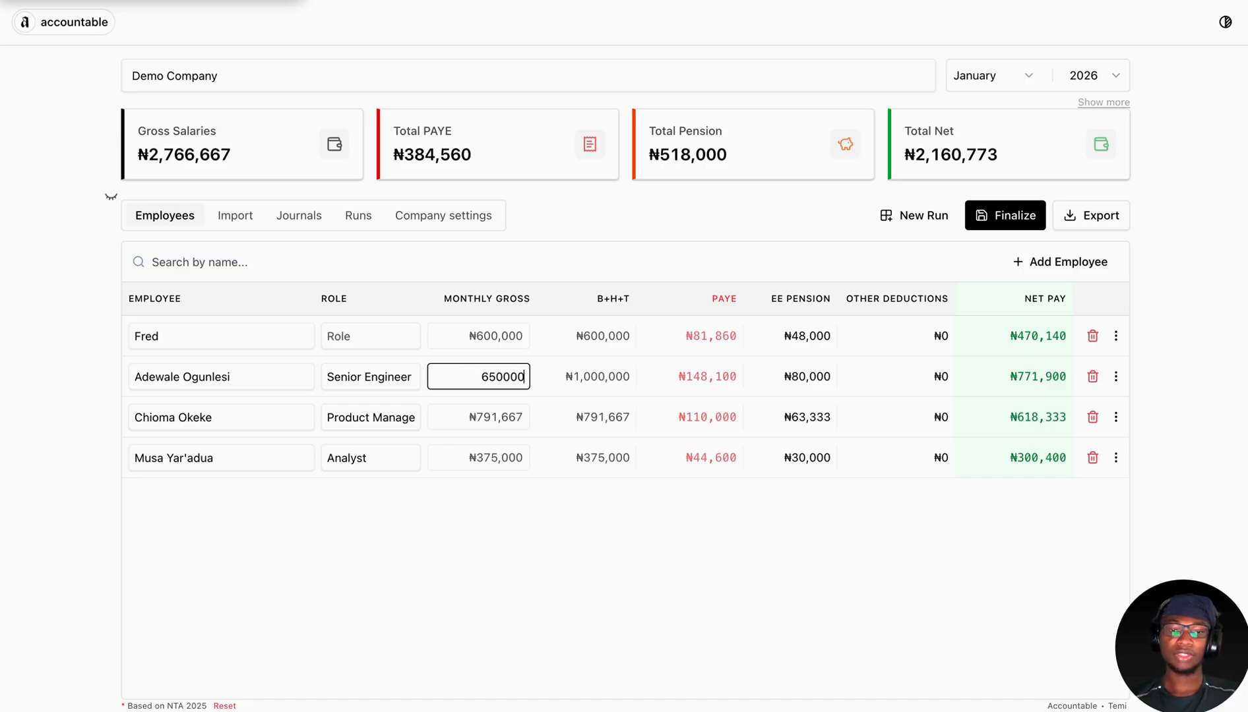
type("50,000")
key("Return")
- Set the monthly gross to ₦875,000 for the Product Manager and ₦1,090,451 for the Analyst
left_click(499, 420)
type("875,000")
key("Return")
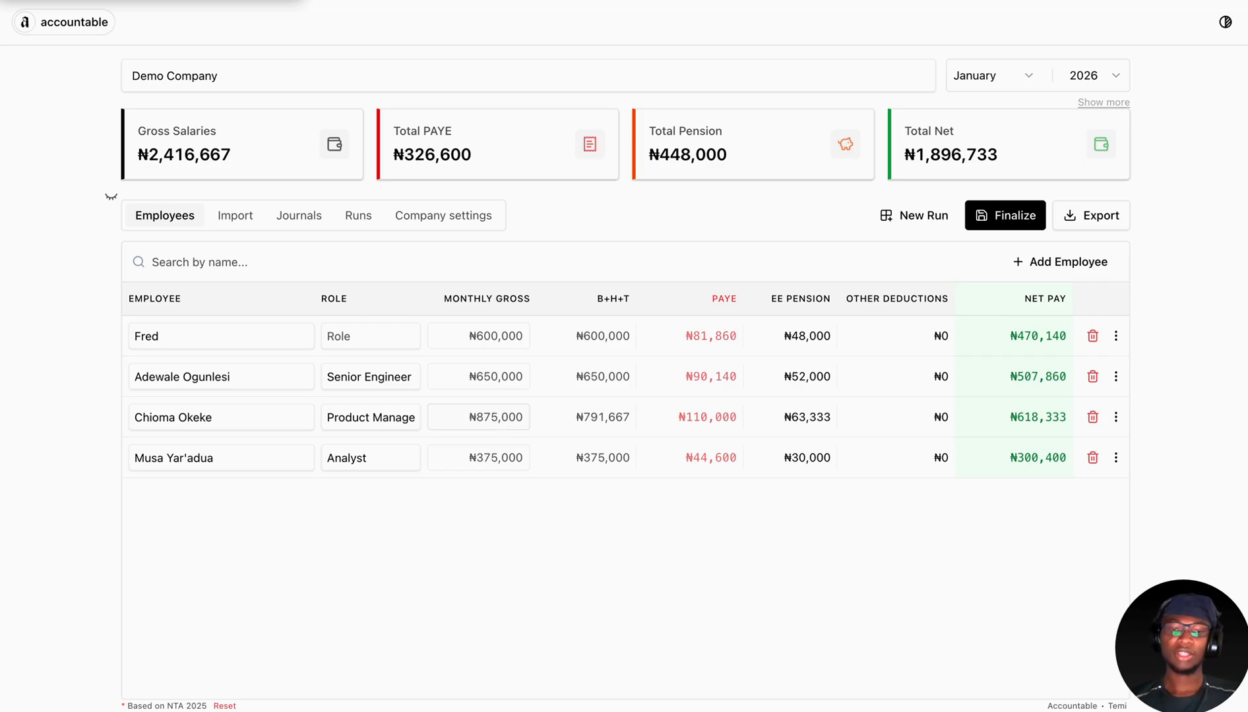
left_click(497, 458)
type("1090451")
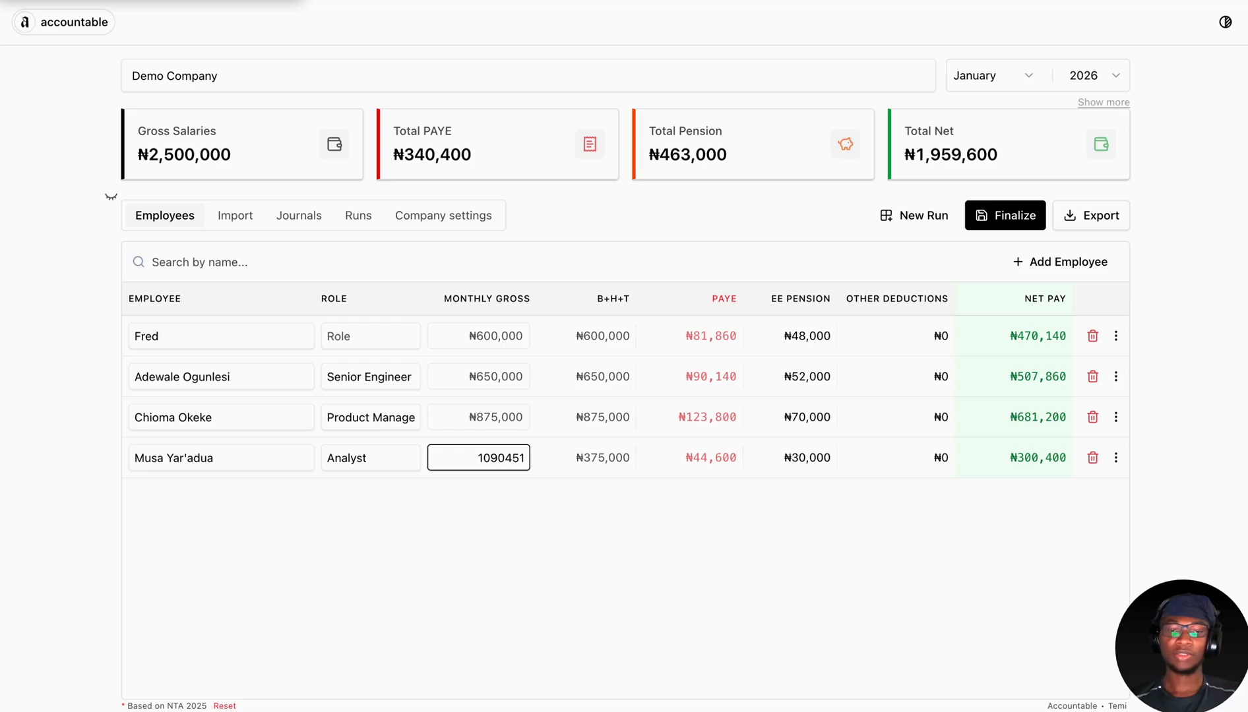
key("Return")
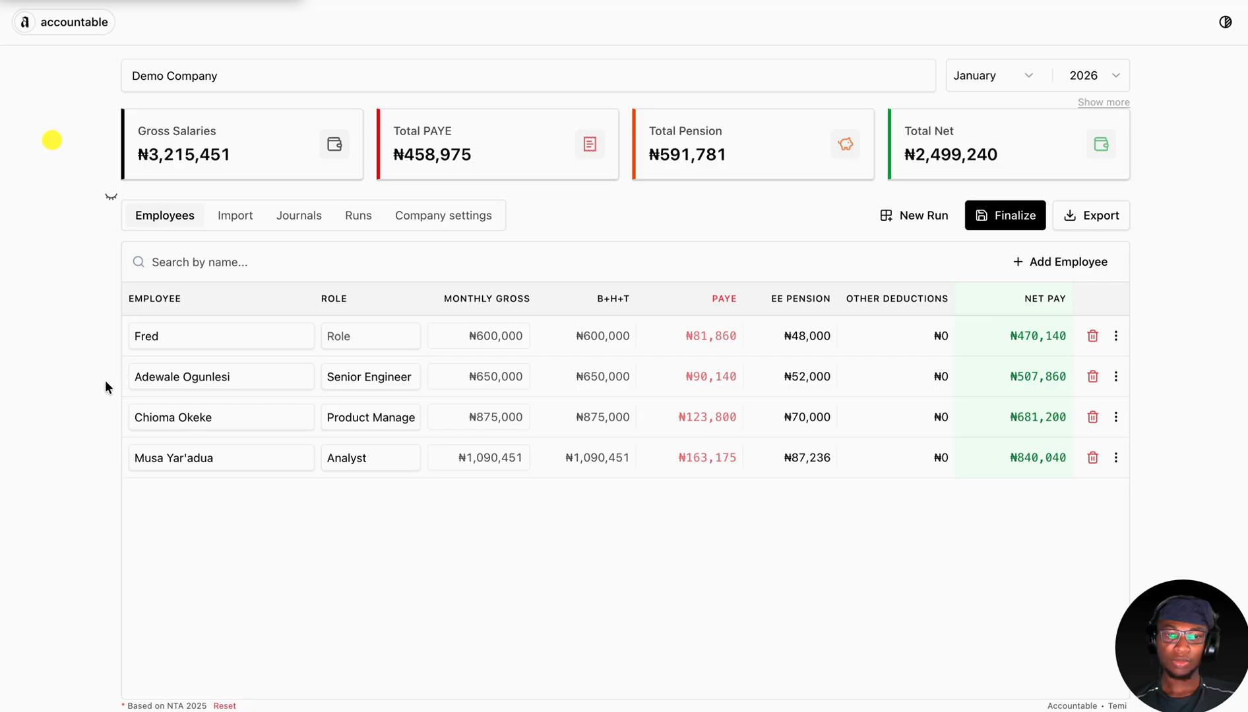
- Set the Senior Engineer's monthly gross to ₦1,000,000
left_click_drag(140, 377, 552, 377)
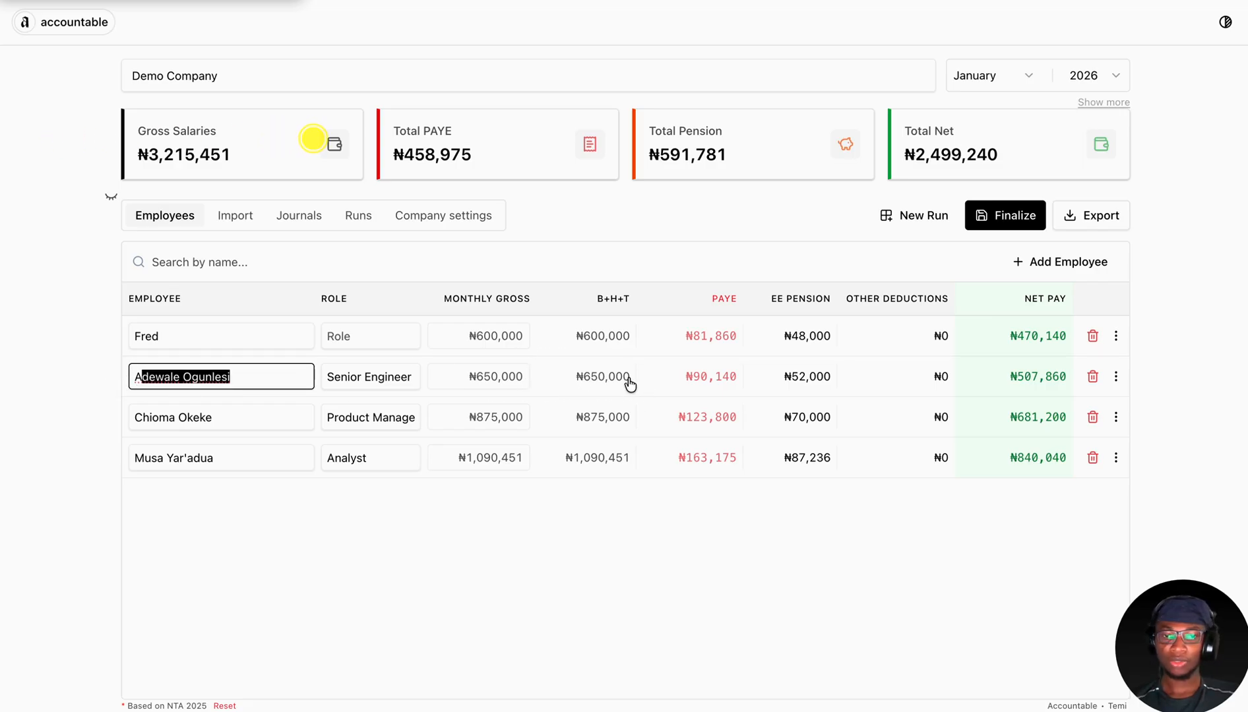
left_click(502, 377)
type("1000000")
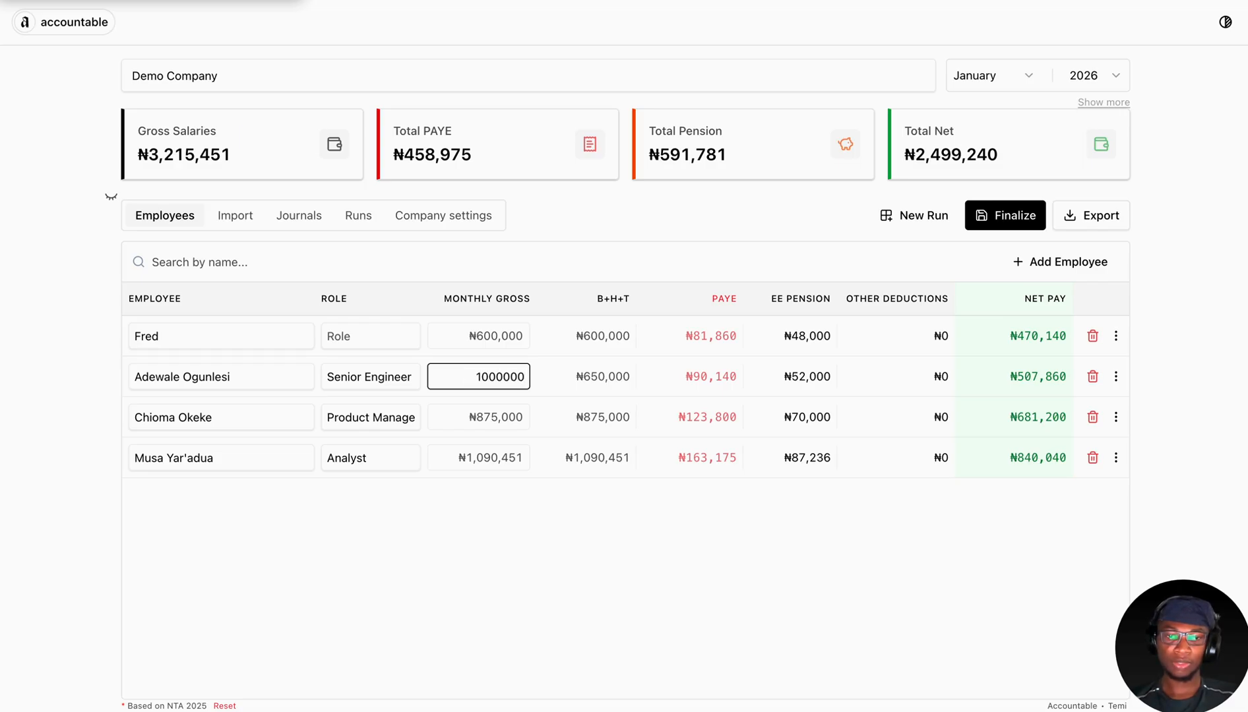
key("Return")
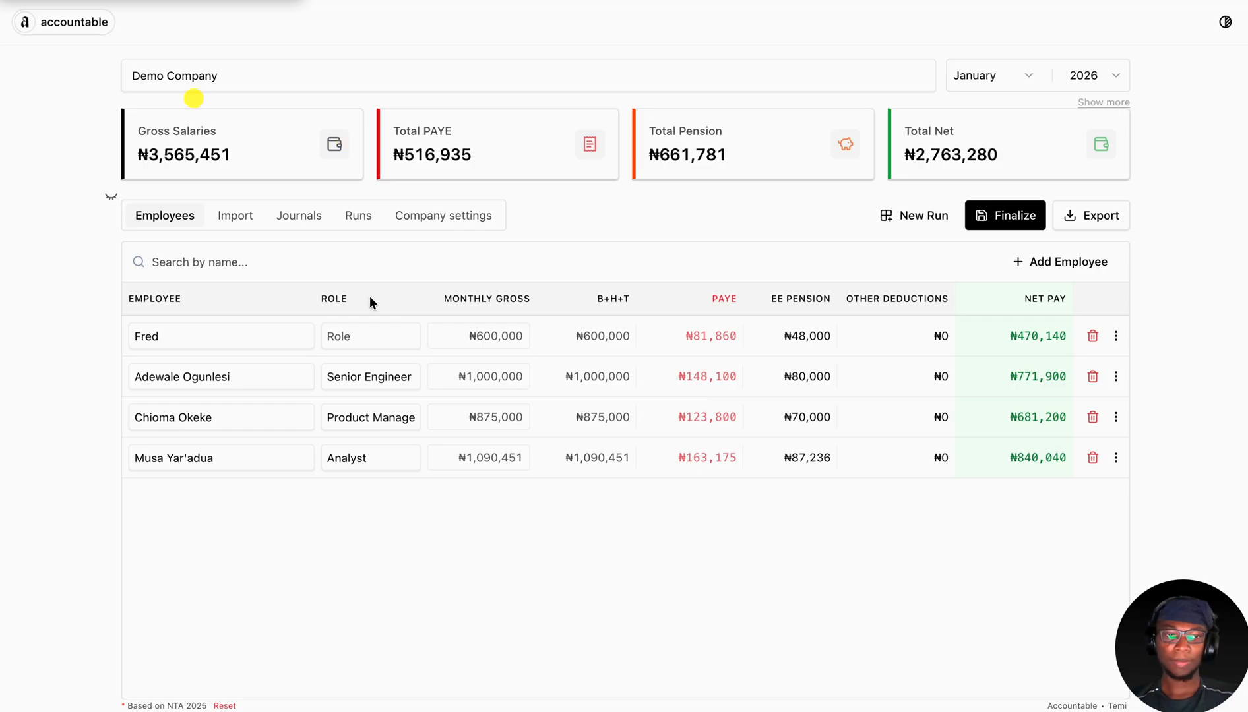
- Reveal the hidden Company Policy and Payroll runs sections above the employee table
left_click(111, 197)
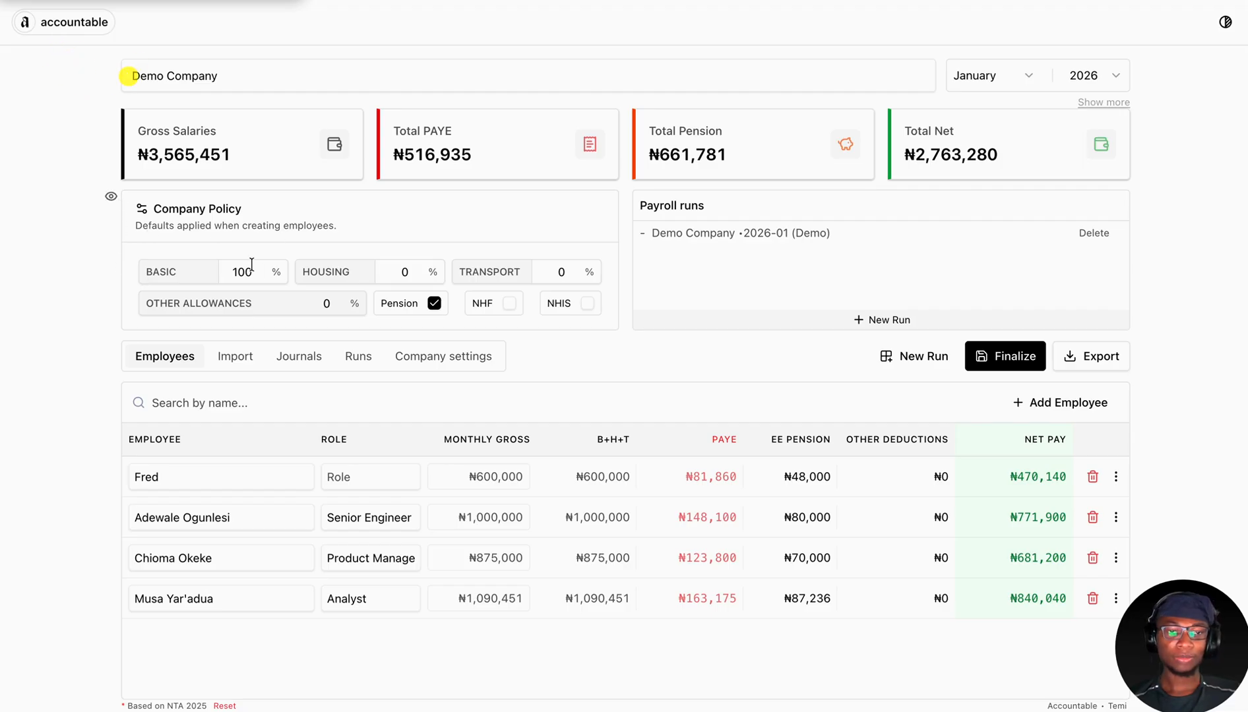
left_click(231, 273)
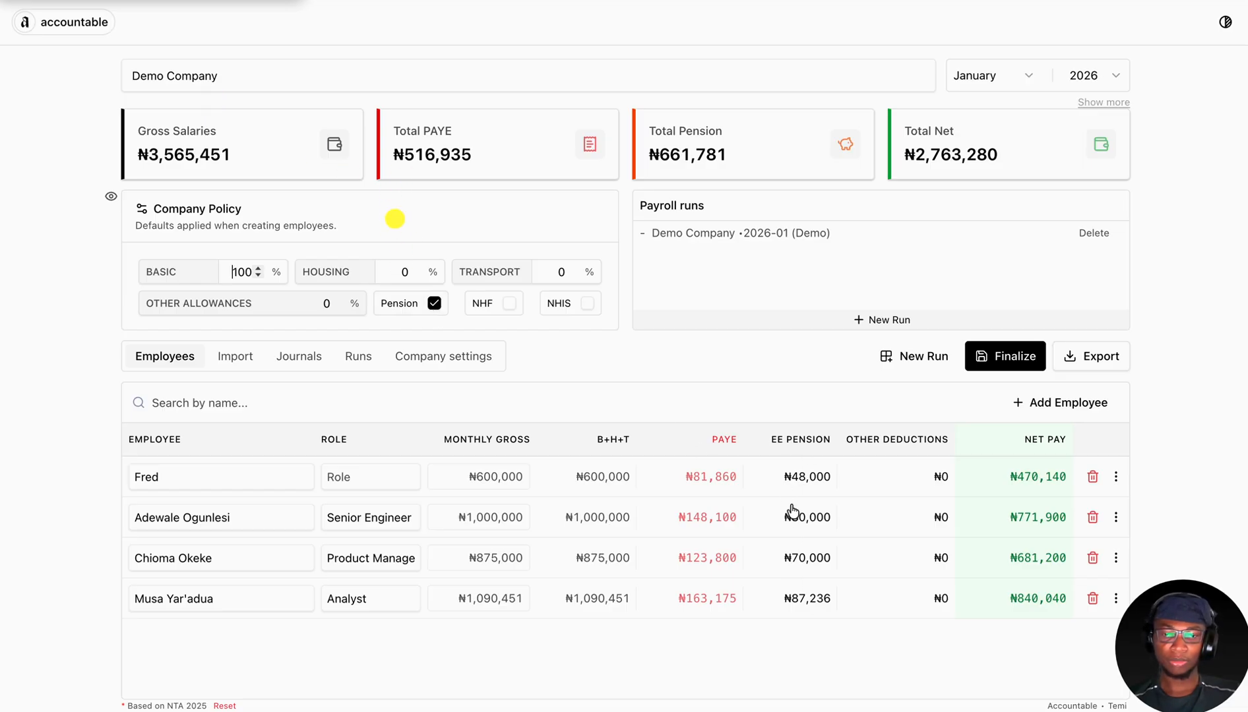
- Enable the NHF and NHIS deductions in the company policy and switch both off again
left_click(508, 303)
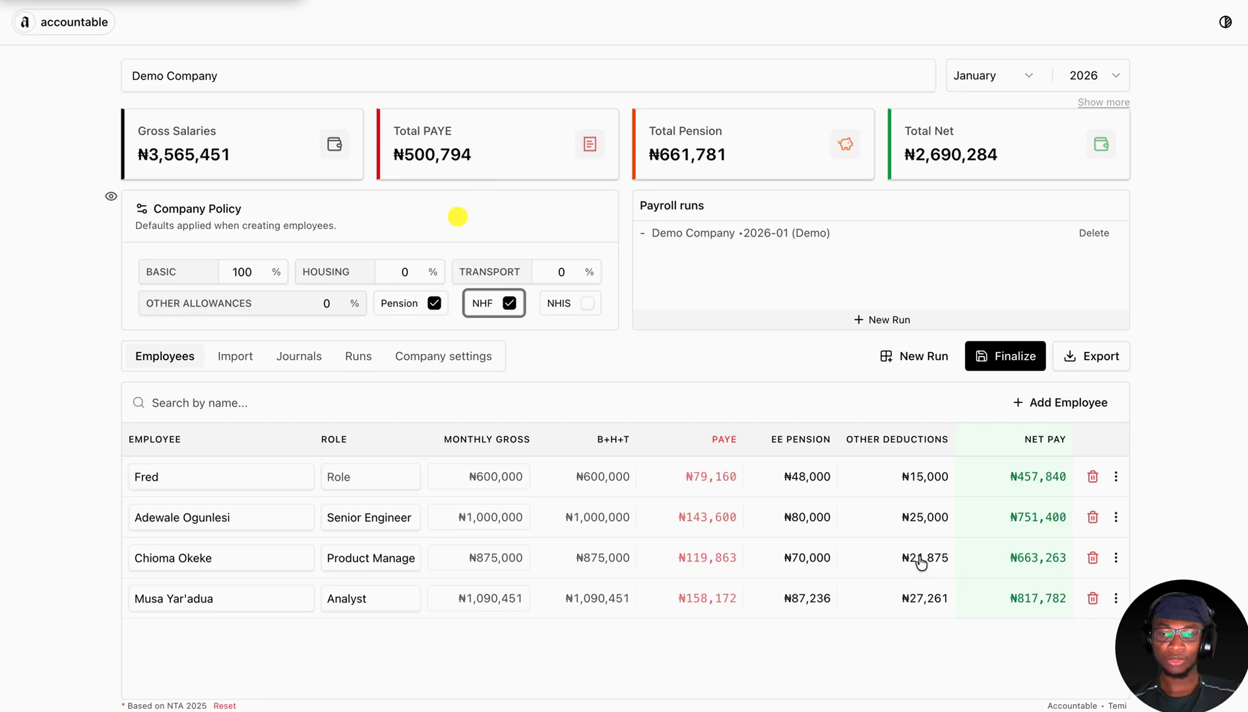
left_click(587, 302)
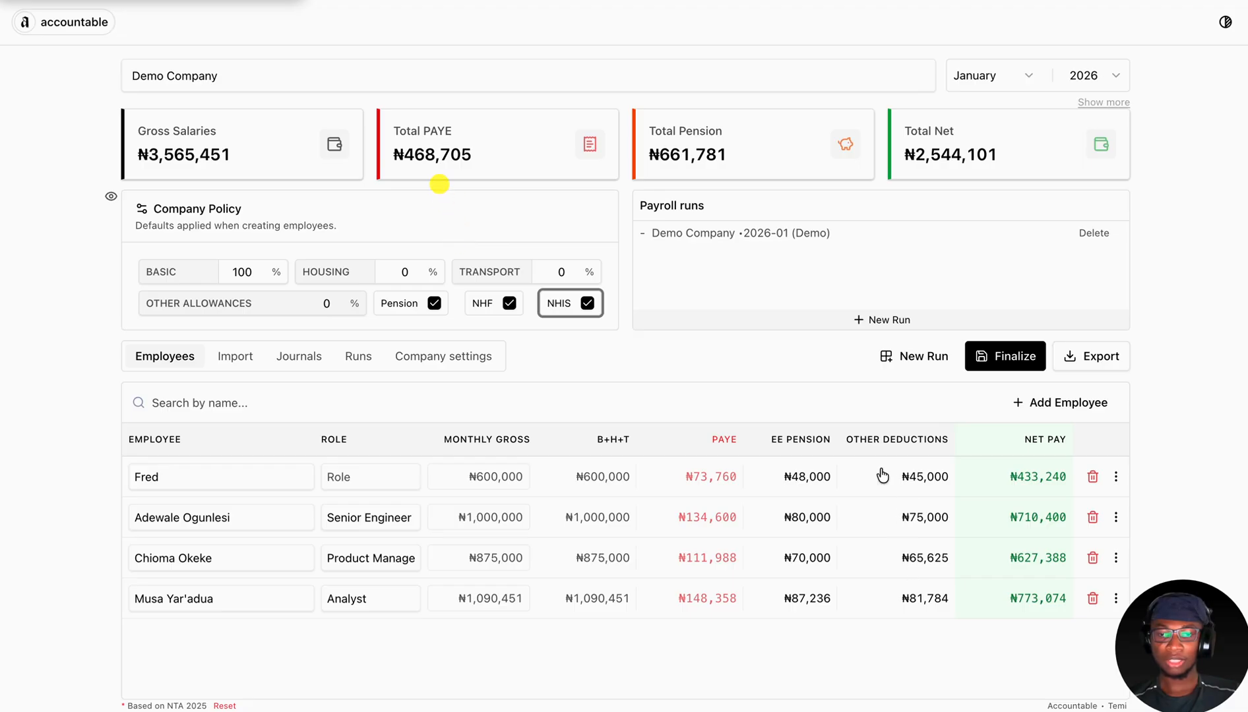
left_click(584, 304)
left_click(507, 303)
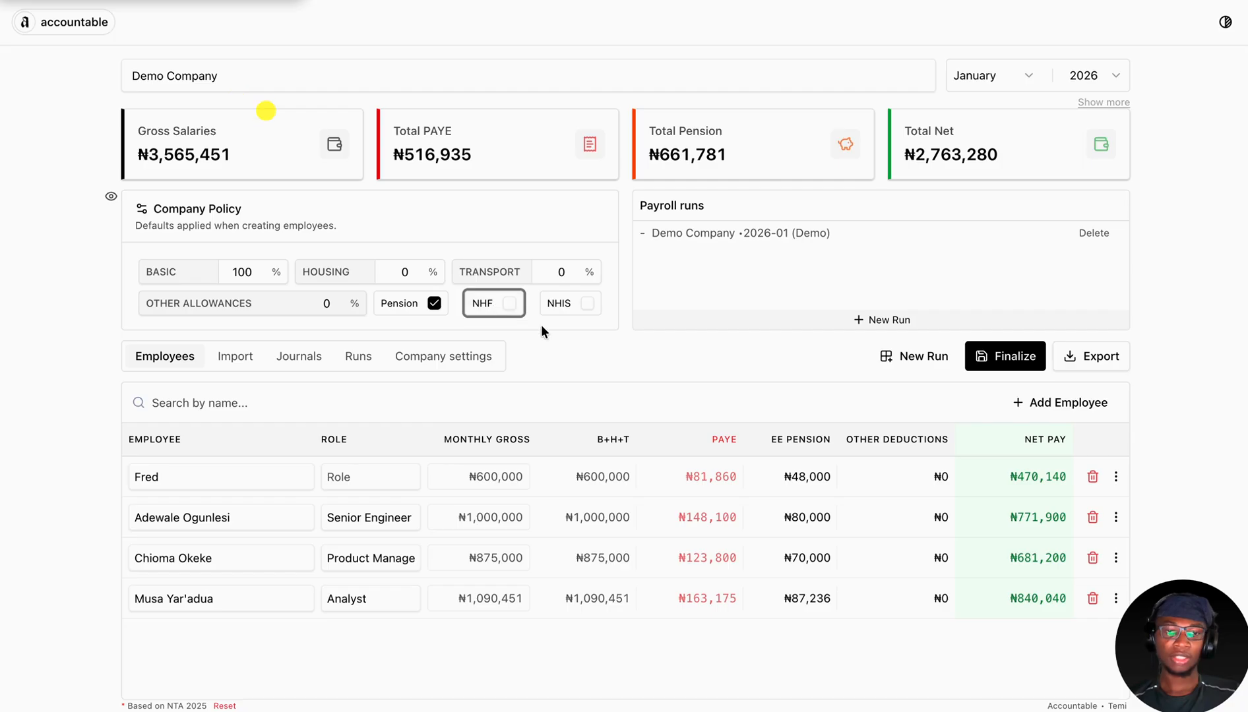
- Set the company policy salary split to 30% basic, 10% housing and 10% transport
left_click(241, 269)
double_click(241, 269)
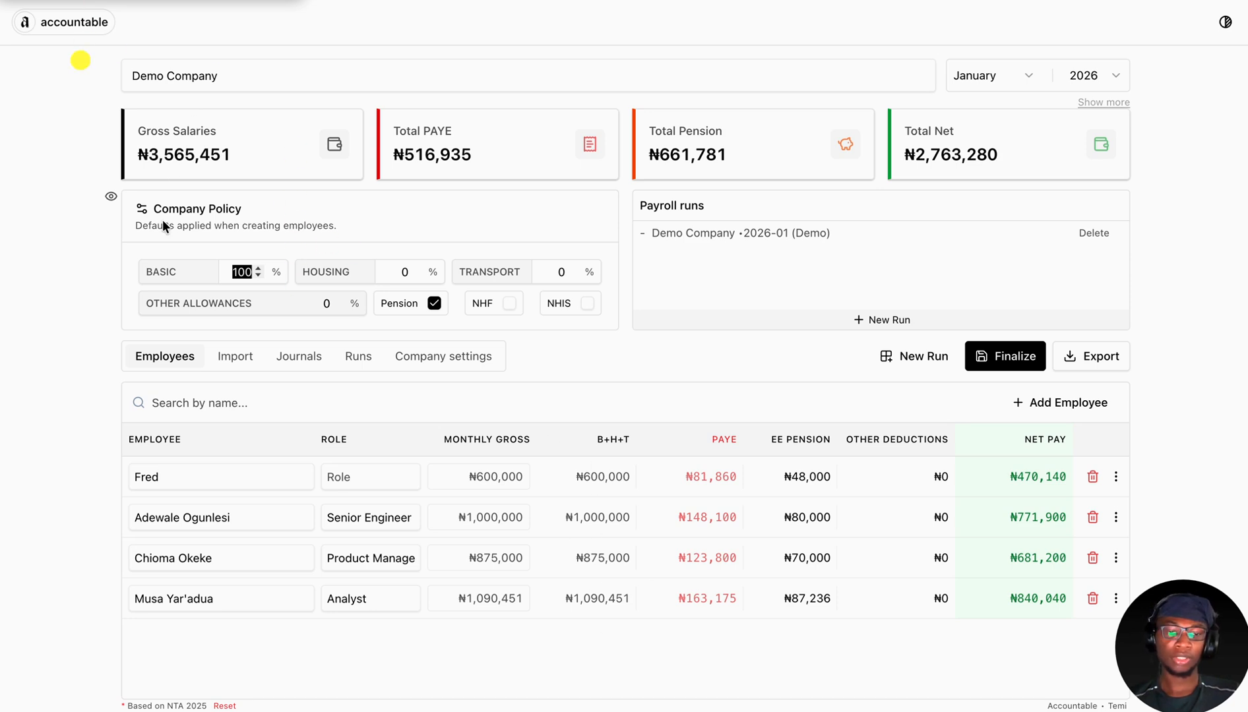
type("30")
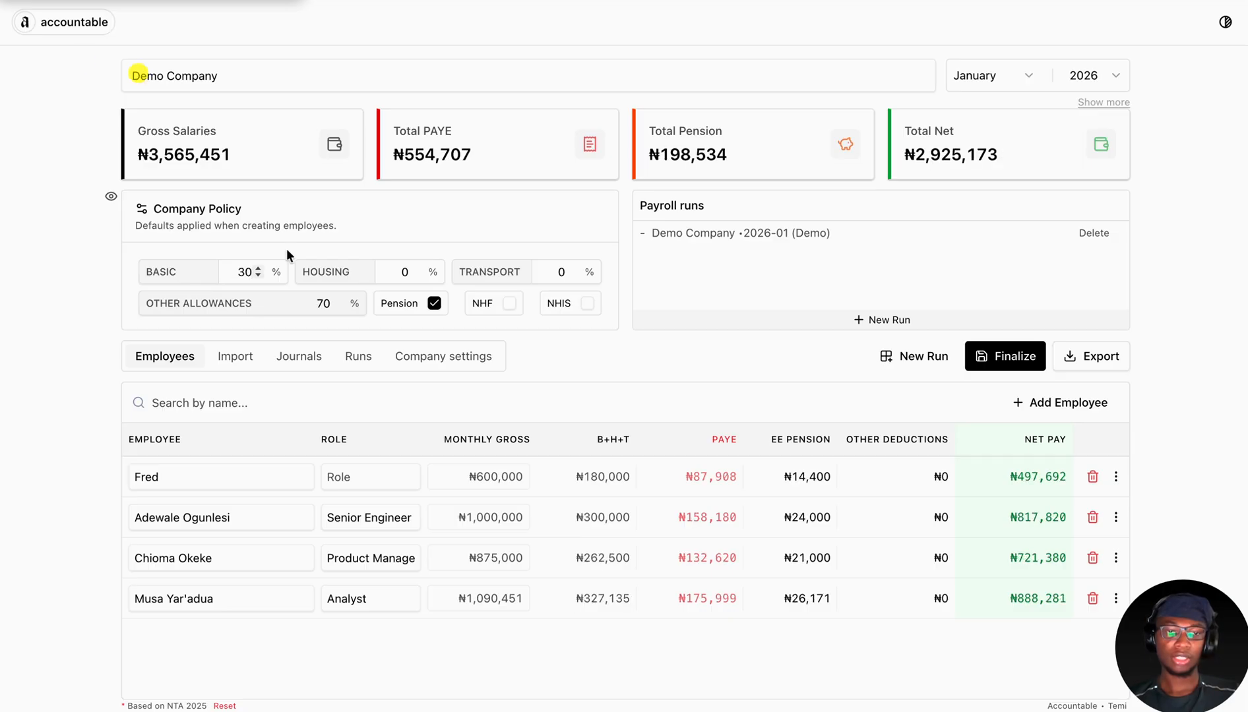
key("Tab")
type("10")
key("Tab")
type("10")
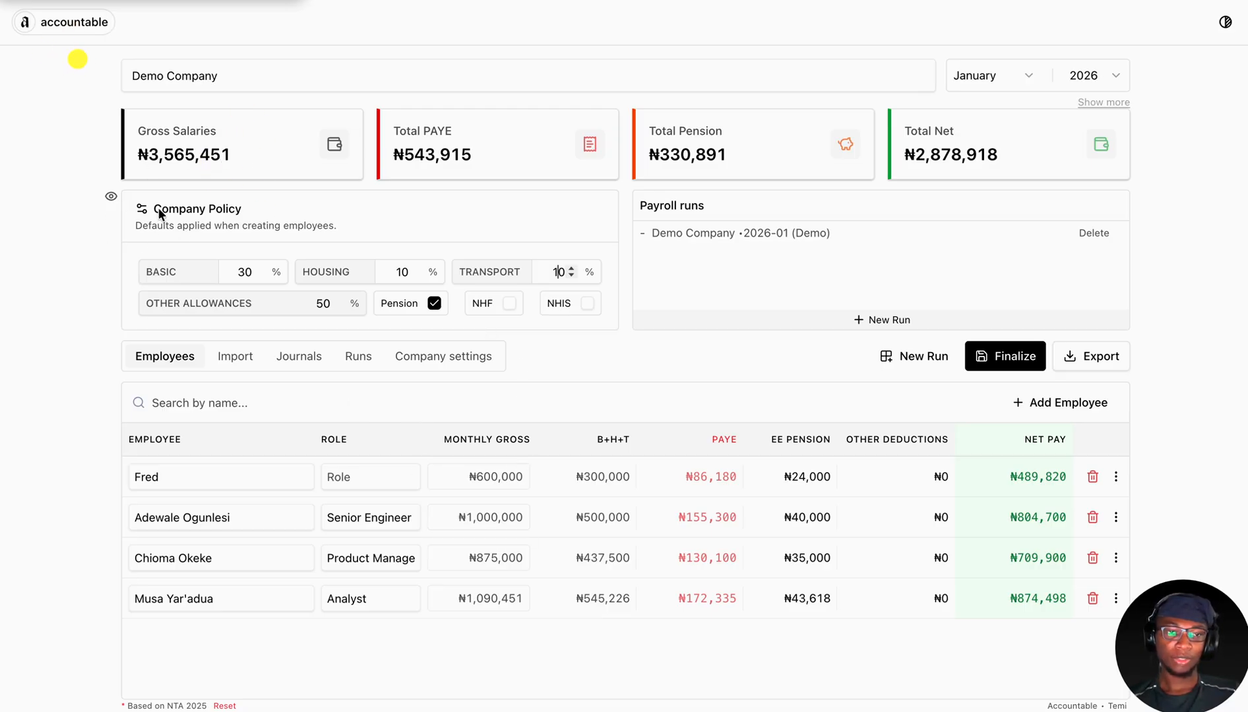
- Review the BHT breakdown and statutory deductions in the company settings, and return to the employee list
left_click(443, 357)
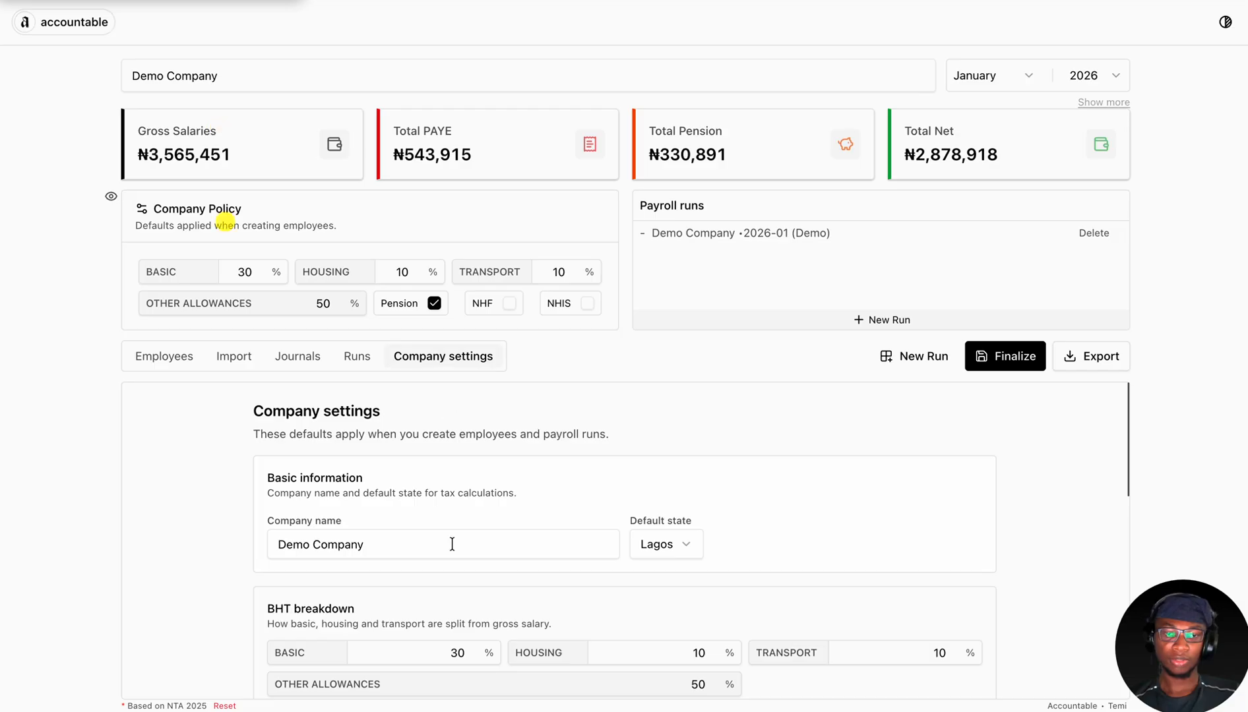
scroll(451, 543, "down", 4)
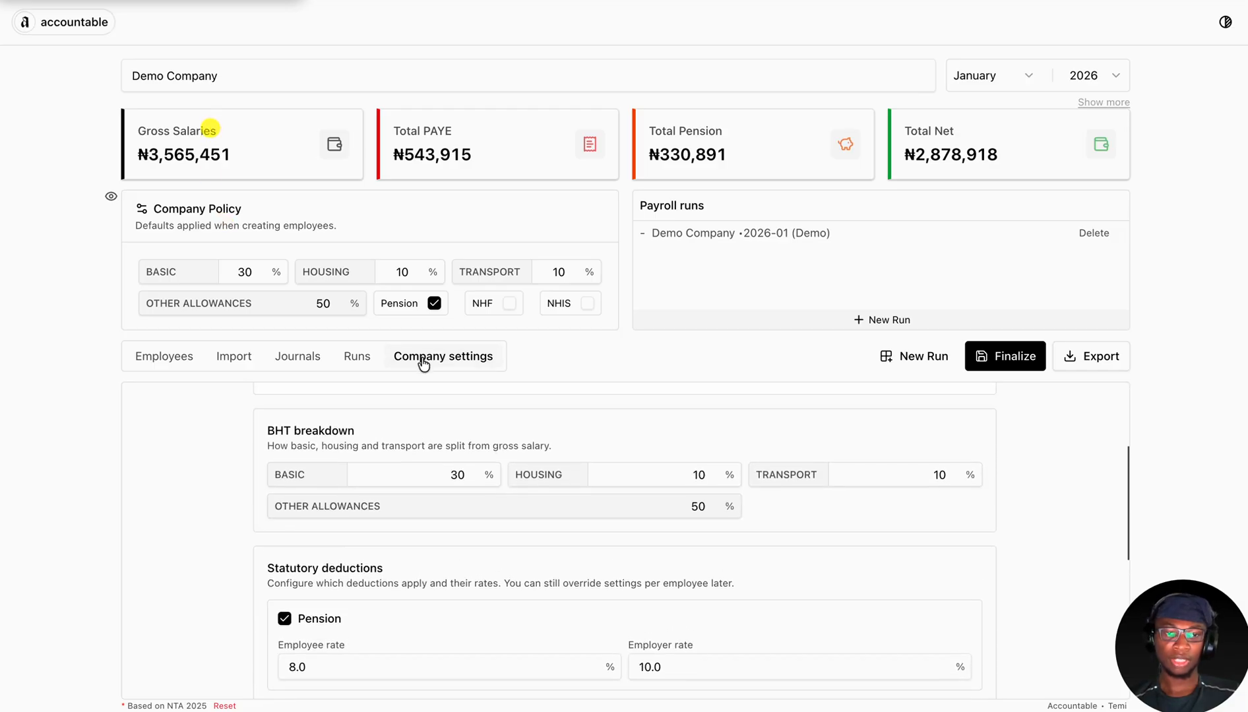
left_click(163, 367)
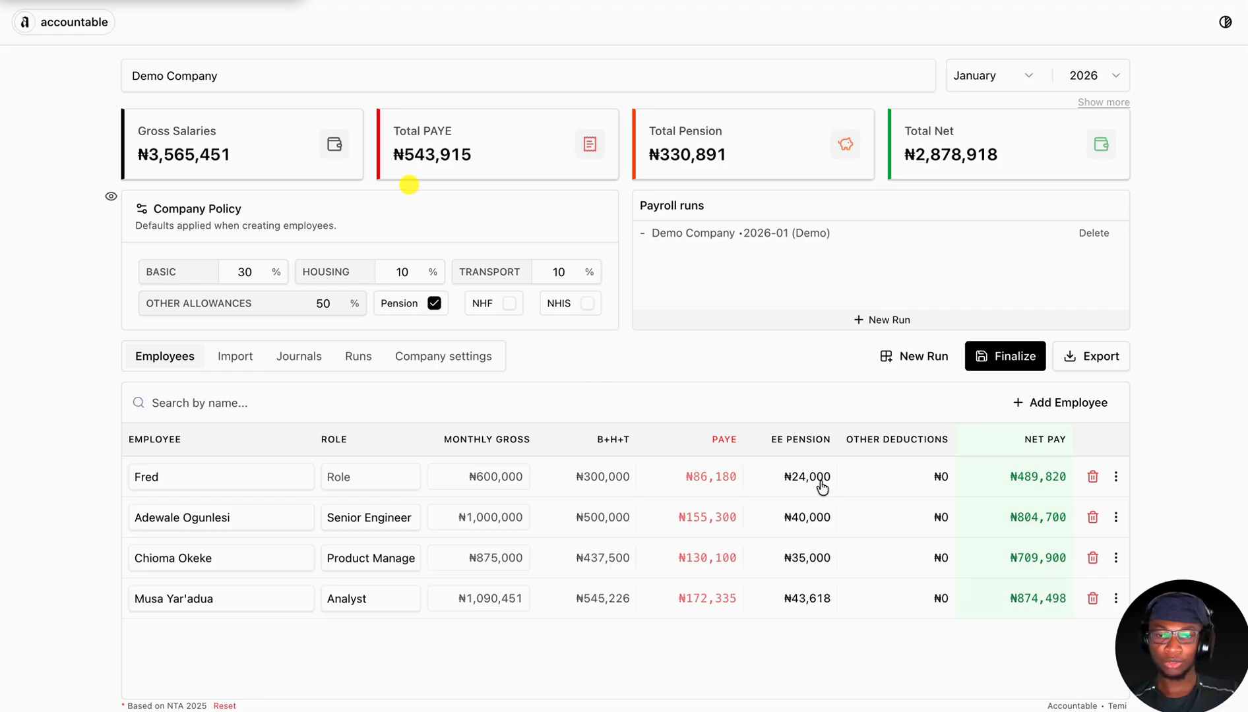
- Turn off the Pension deduction in the company policy, check the Senior Engineer's row, and turn Pension back on
left_click(434, 303)
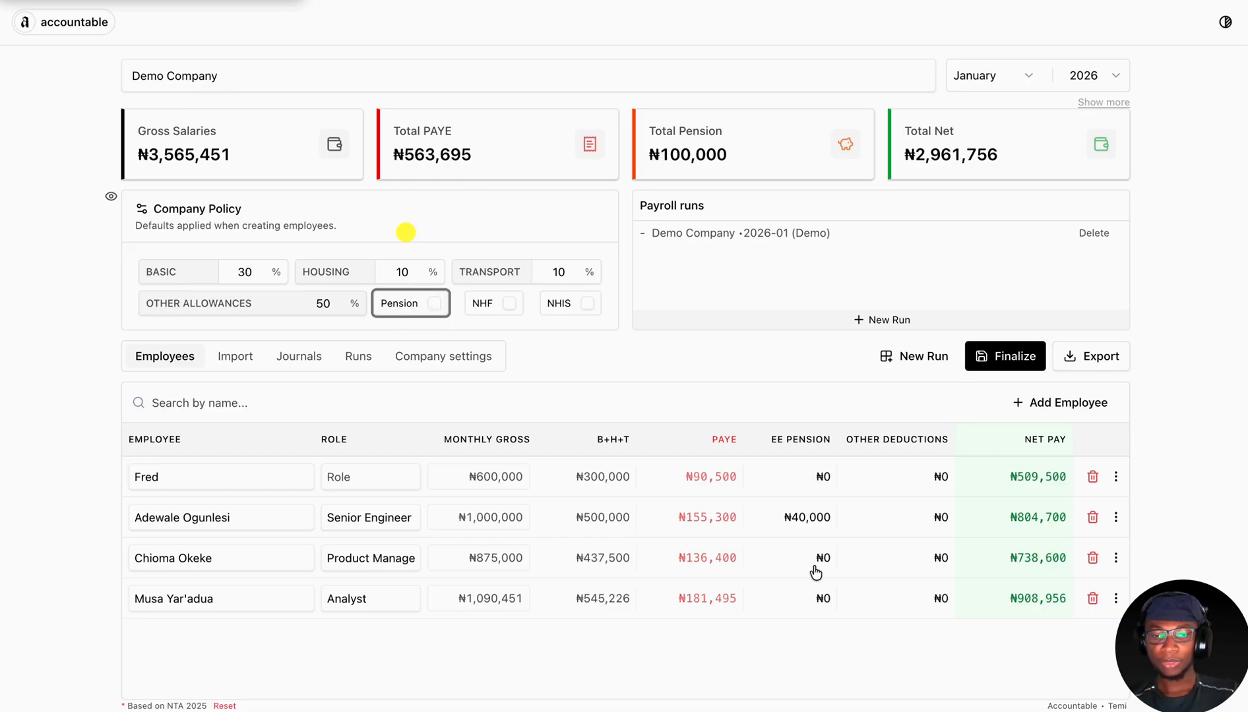
triple_click(139, 518)
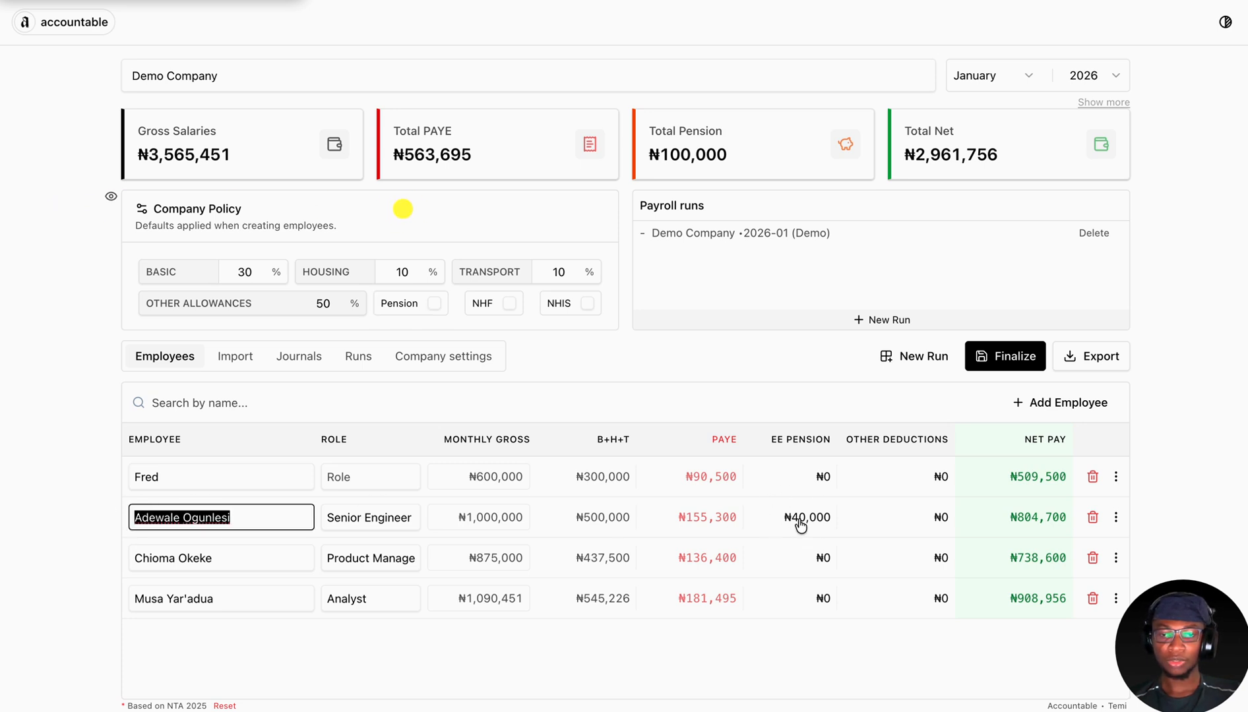
left_click(433, 303)
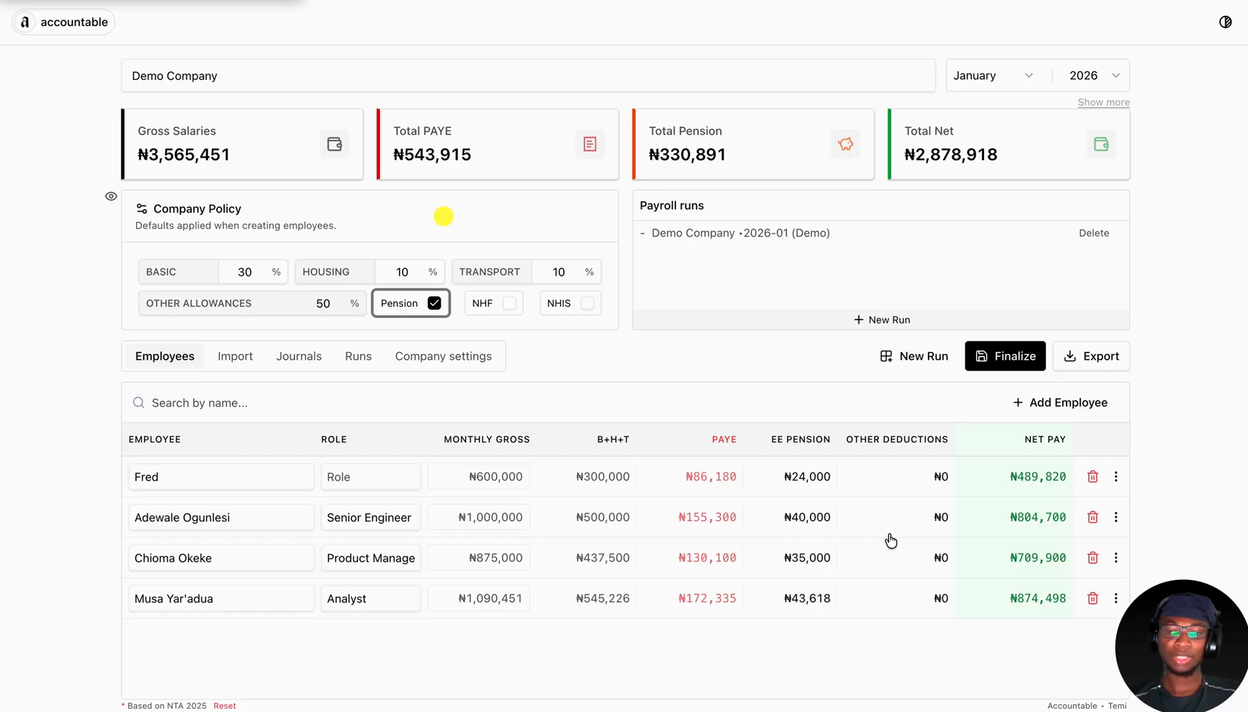
- Examine the Senior Engineer's payroll computation, including earnings, deductions and cost to employer, and close the breakdown
left_click(1115, 517)
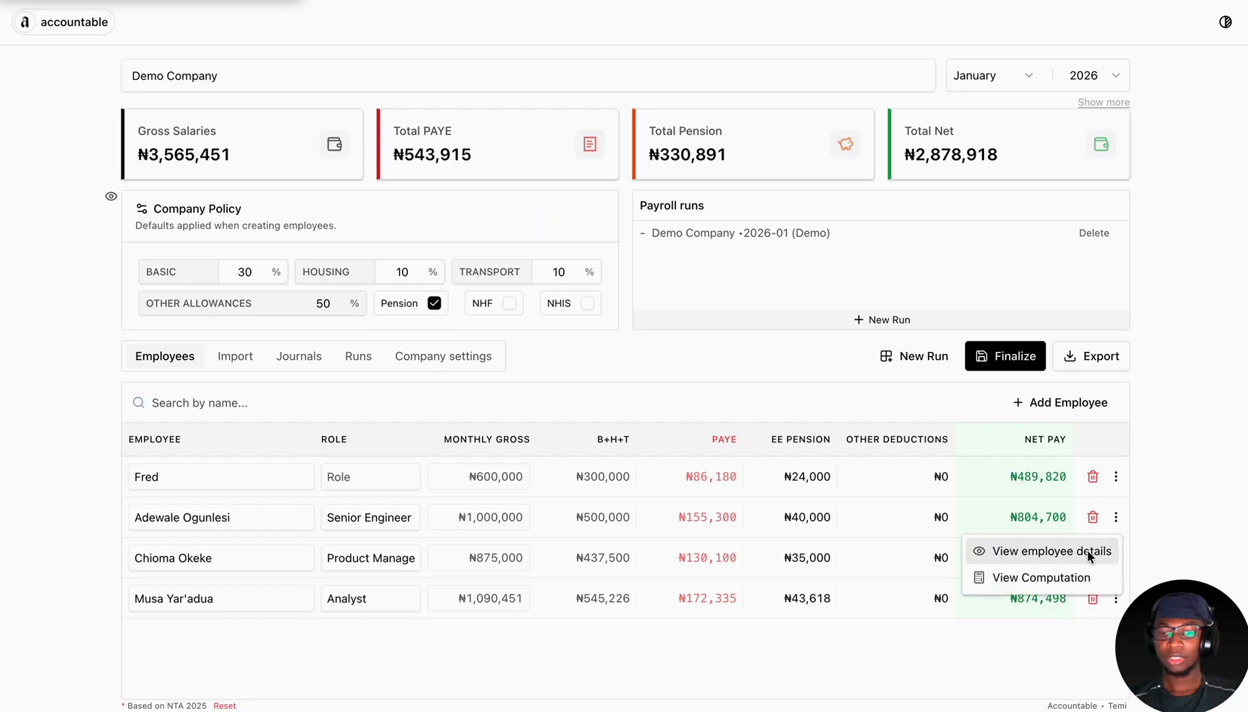
left_click(1077, 577)
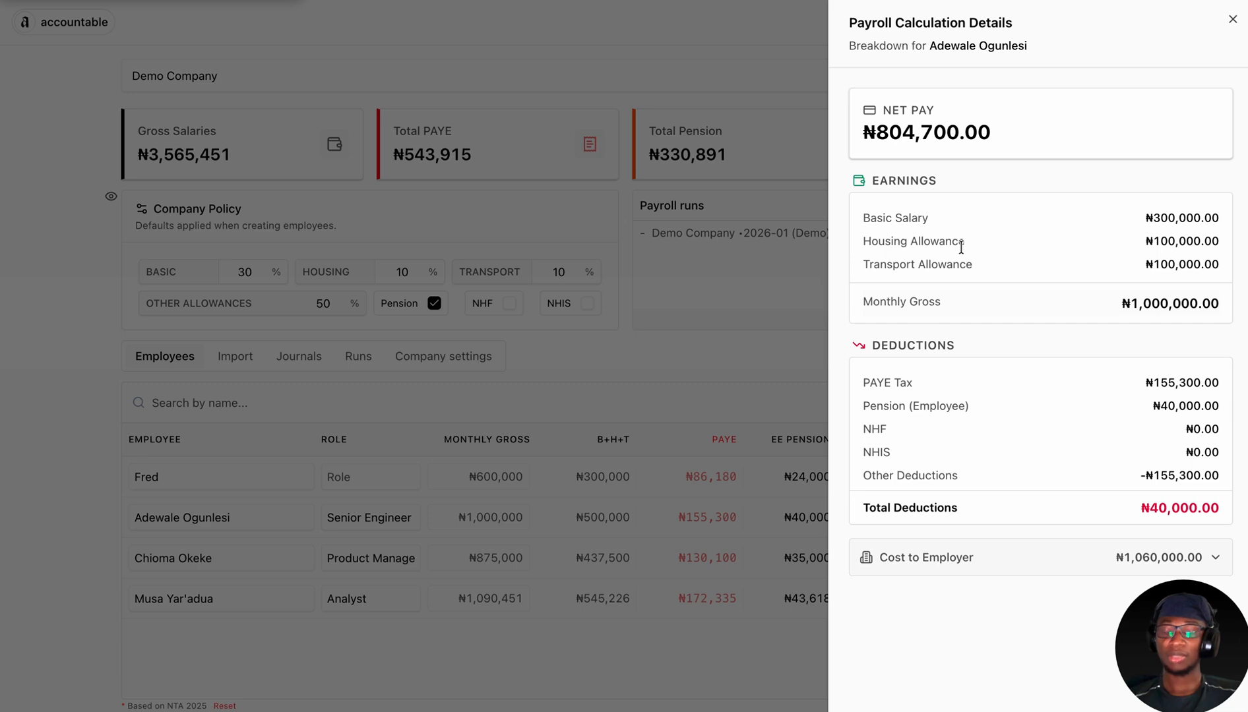
left_click(1232, 22)
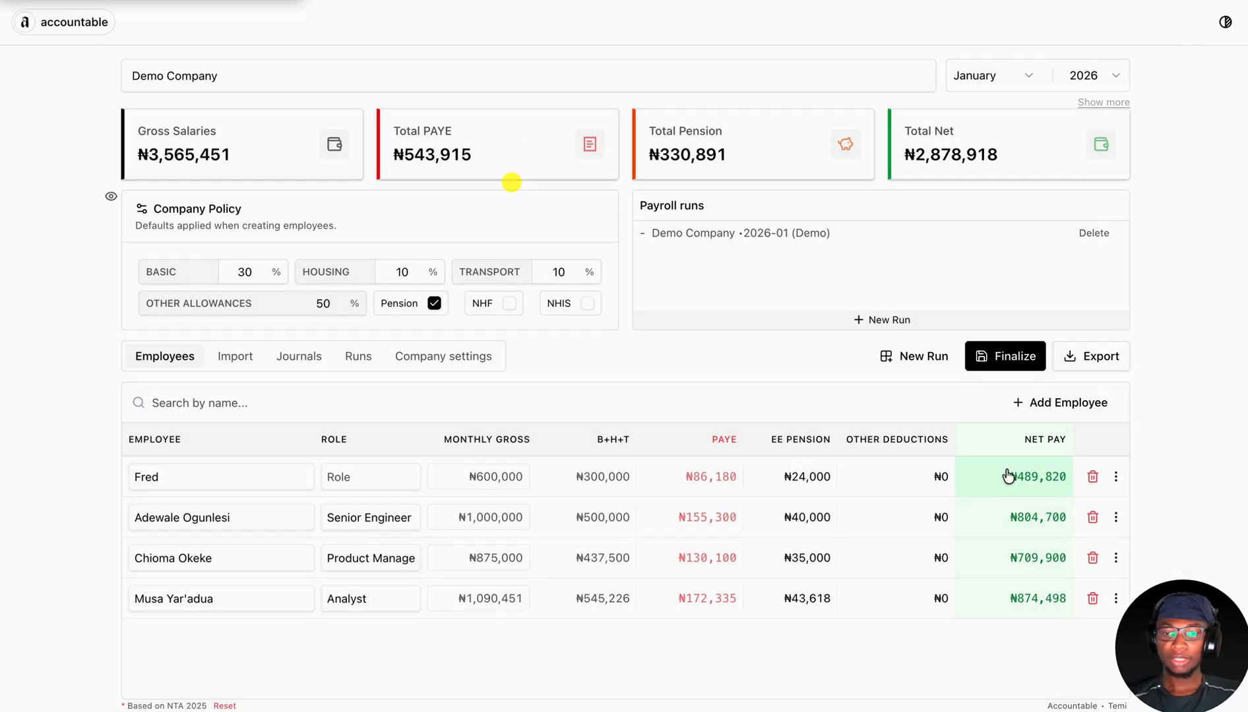
- Open the Senior Engineer's employee details and replace the first name in the full name field
left_click(1114, 518)
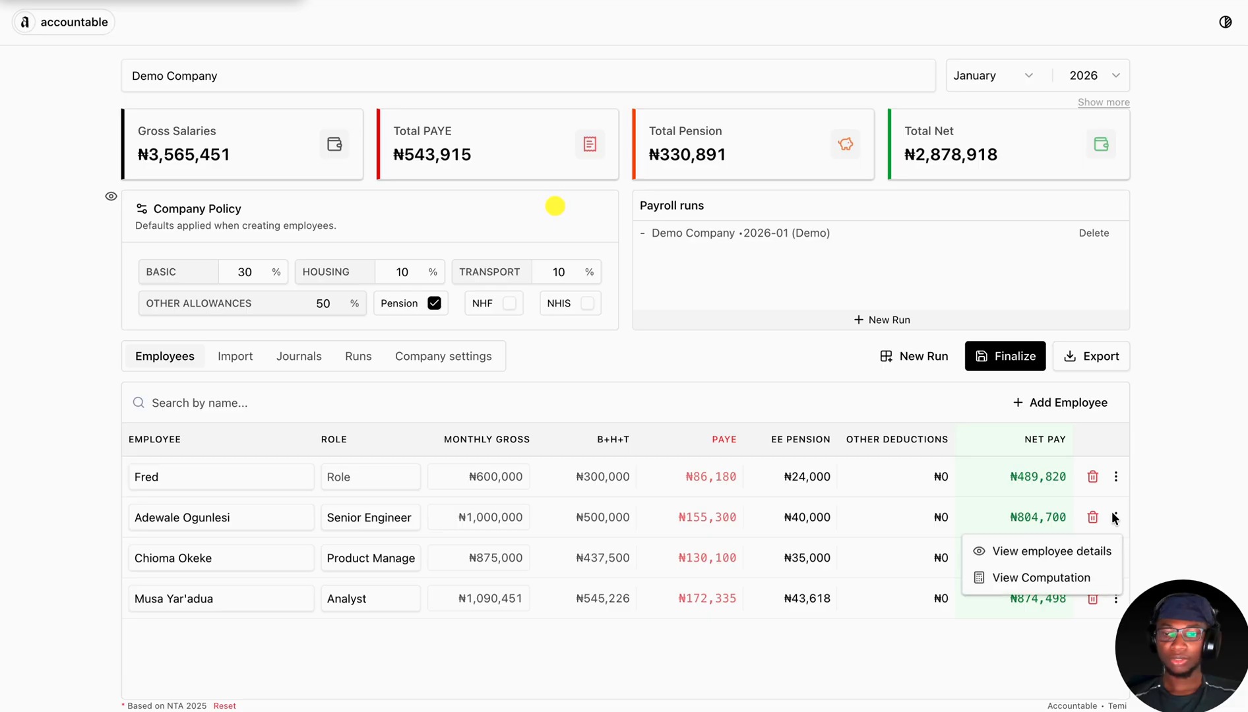
left_click(1044, 545)
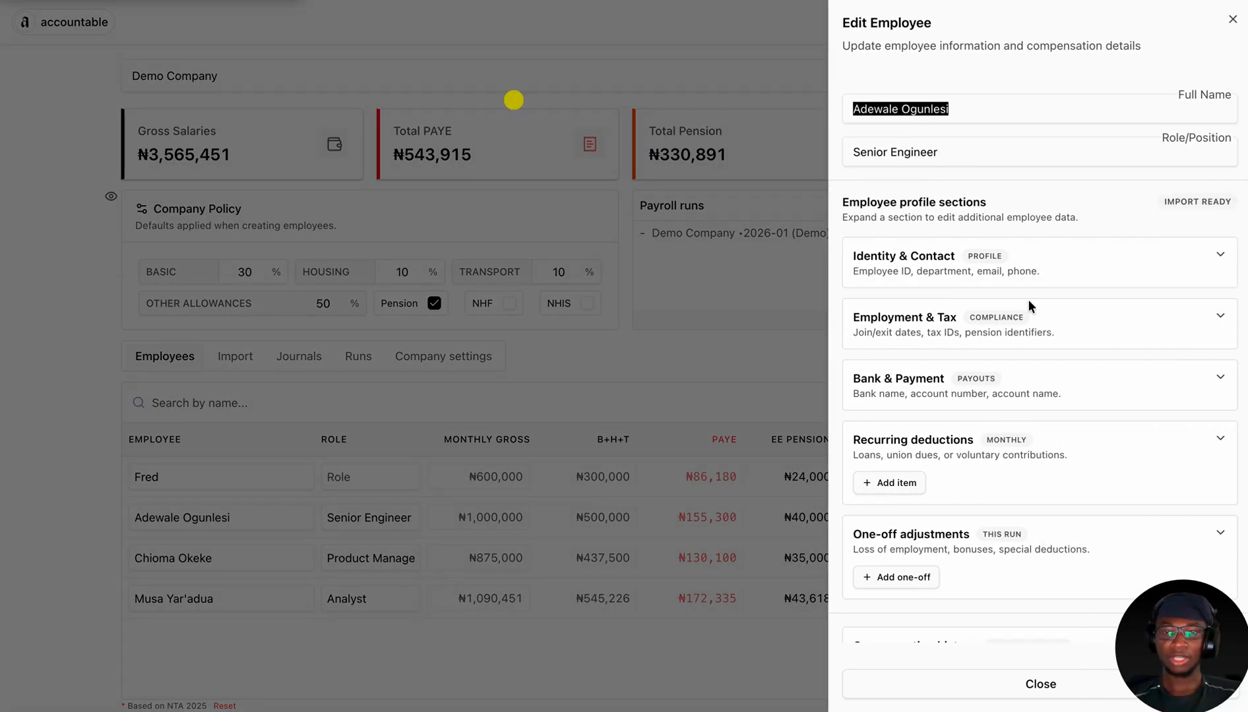
left_click(970, 109)
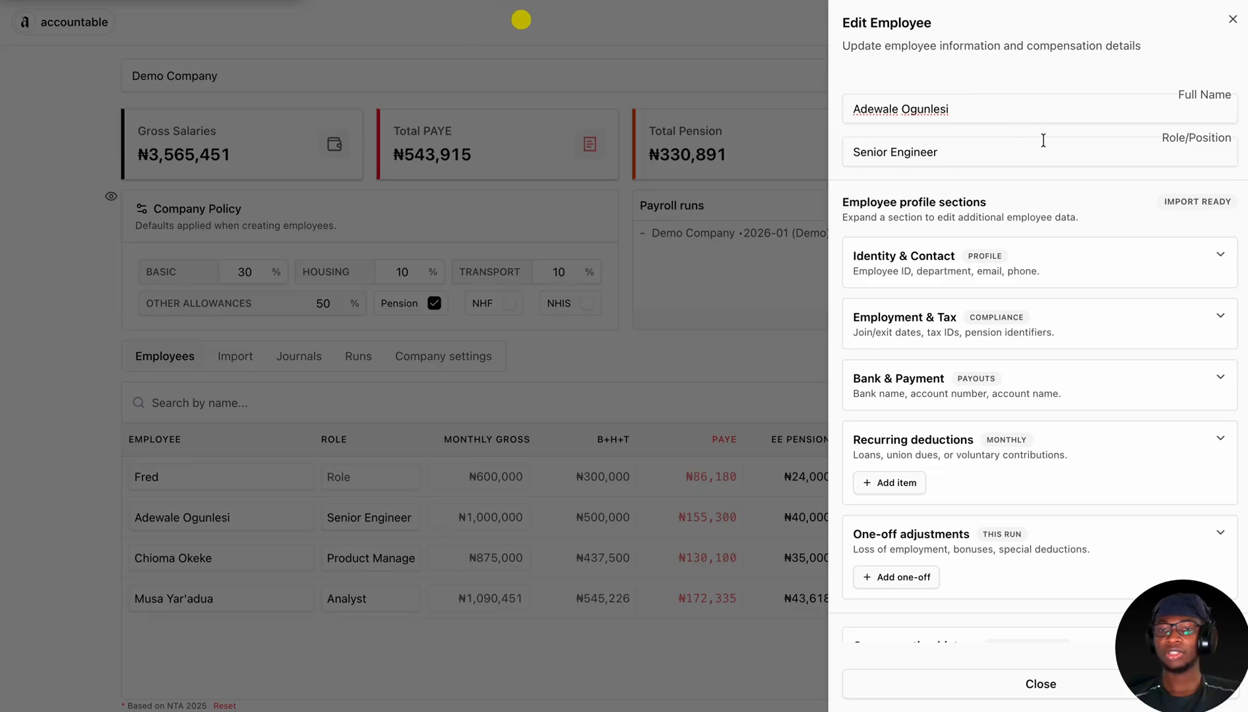
left_click(898, 110)
key("ctrl+BackSpace")
type("Wales")
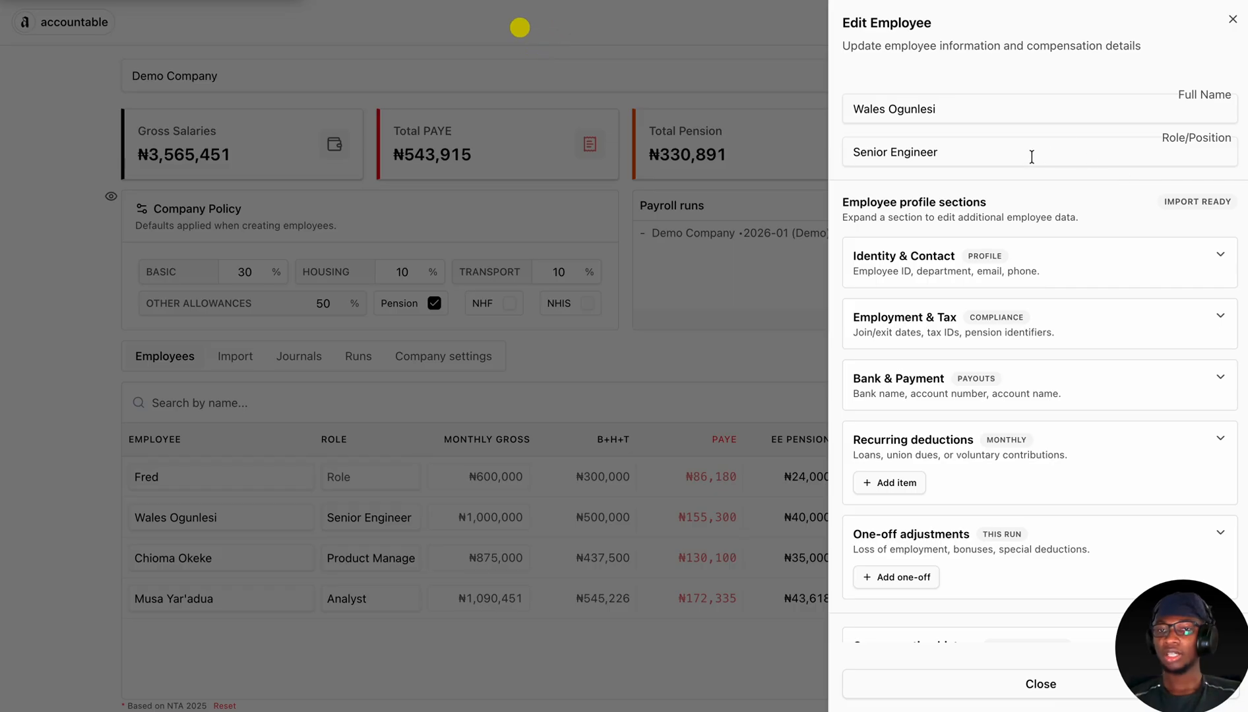
- Examine the Senior Engineer's Employment & Tax details, including PAYE state, join date, tax ID and the pension, NHF and NHIS statutory overrides
scroll(993, 271, "down", 3)
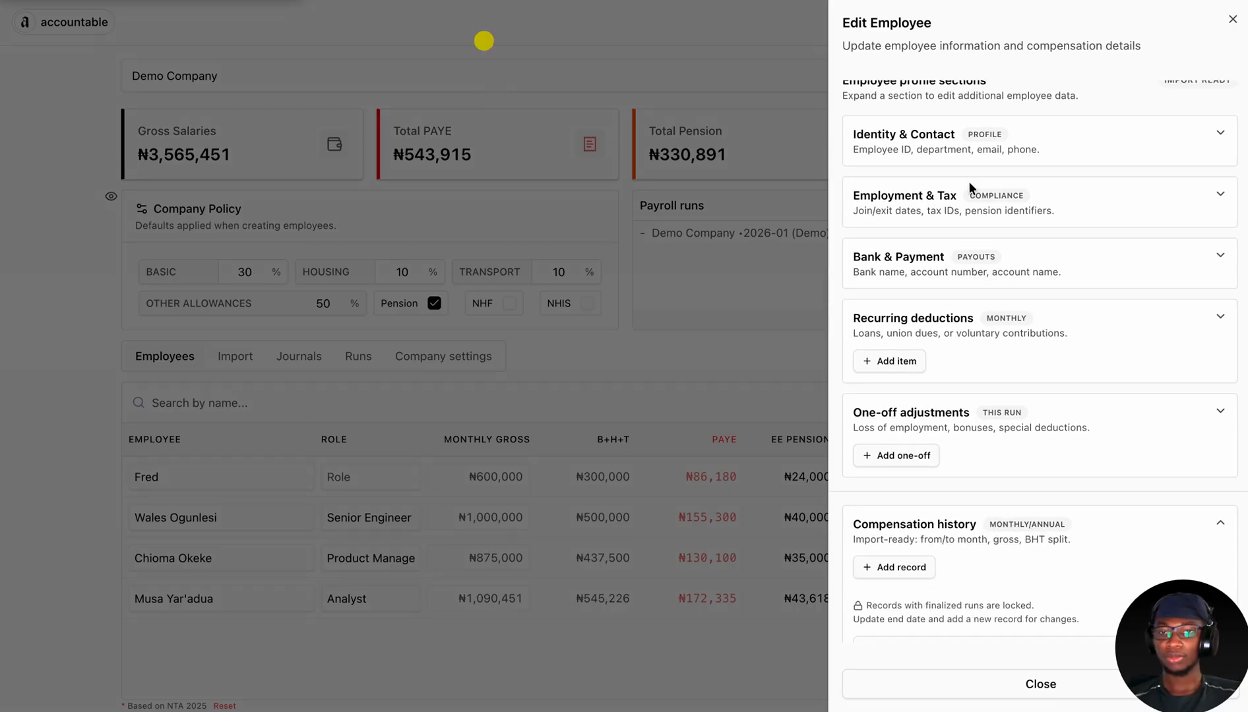
left_click(1097, 196)
scroll(942, 250, "down", 1)
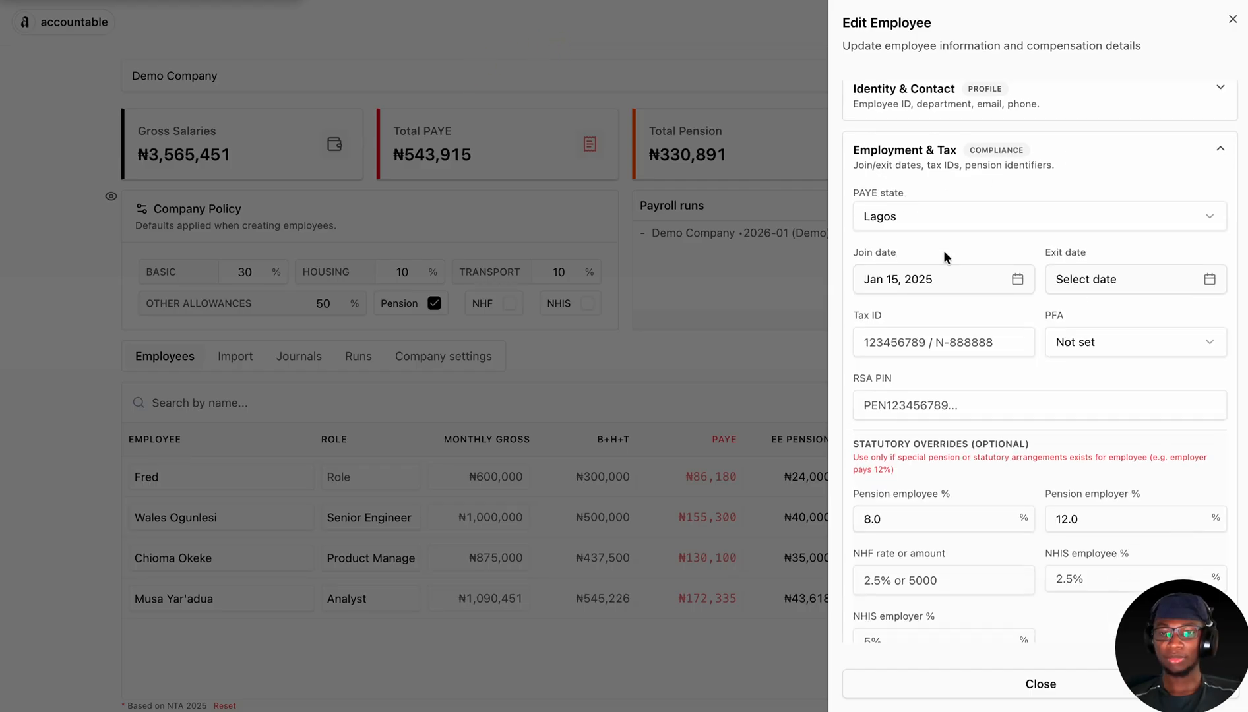
left_click(923, 215)
left_click(923, 216)
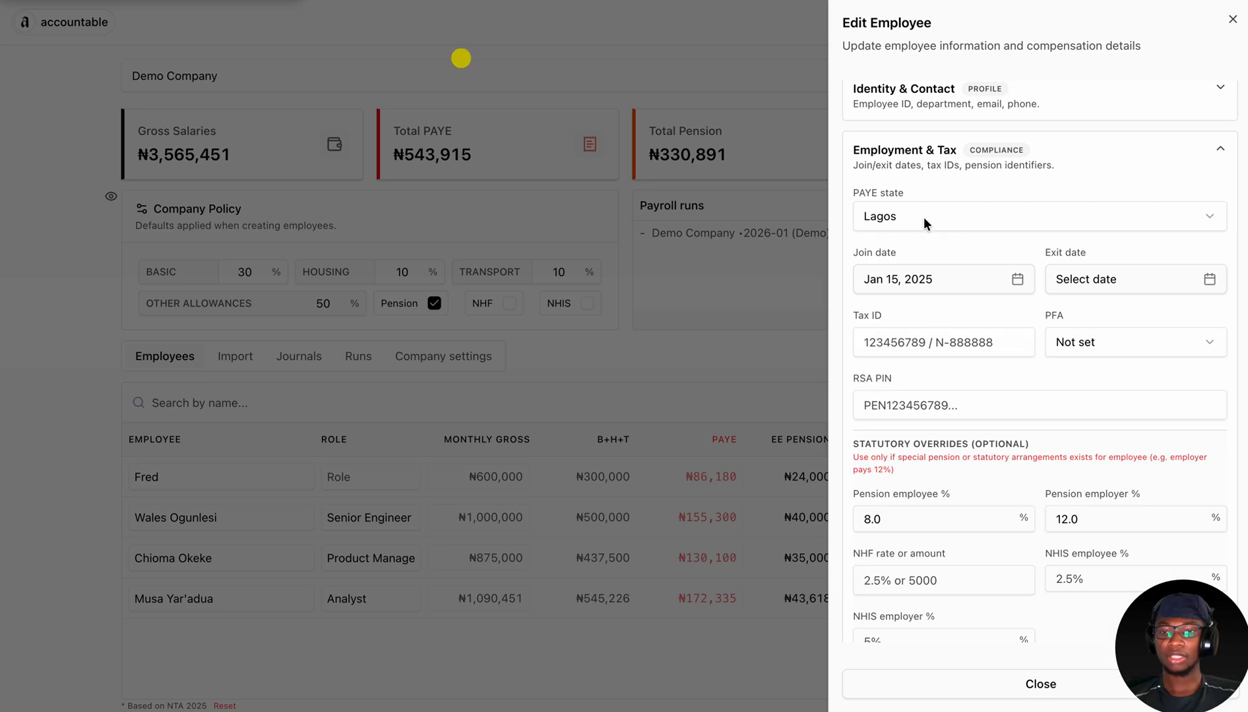
scroll(936, 198, "down", 3)
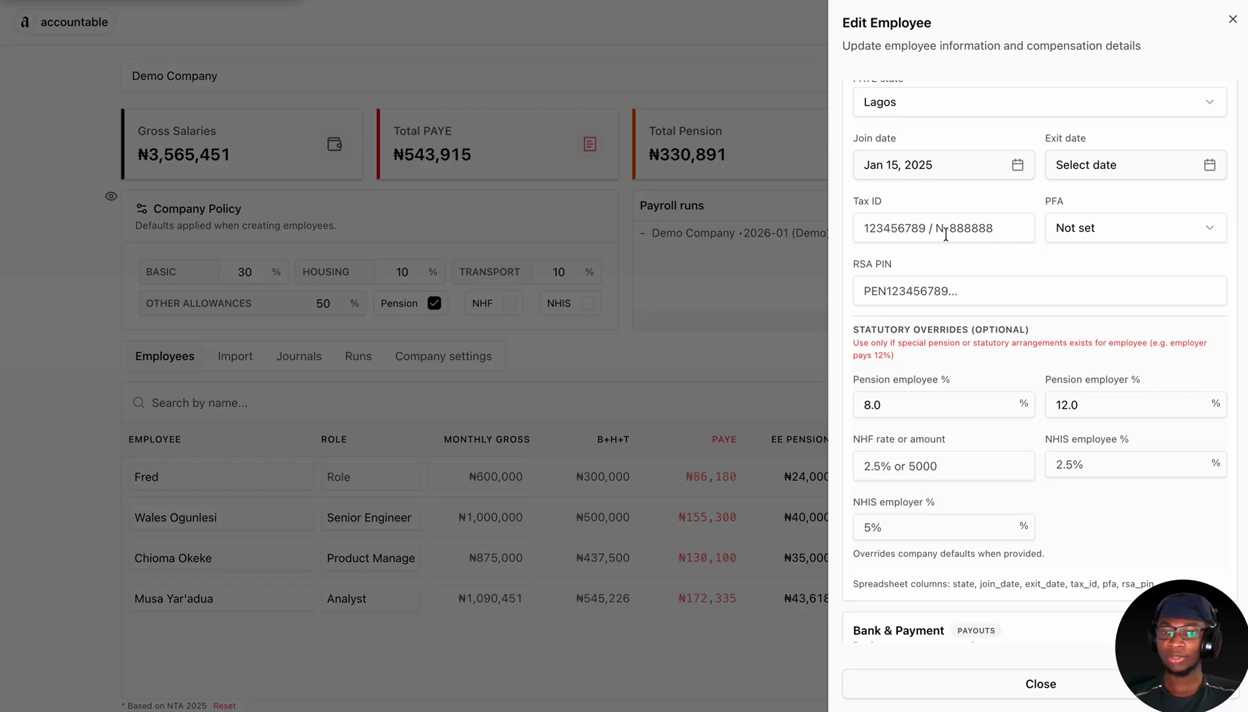
scroll(949, 283, "down", 3)
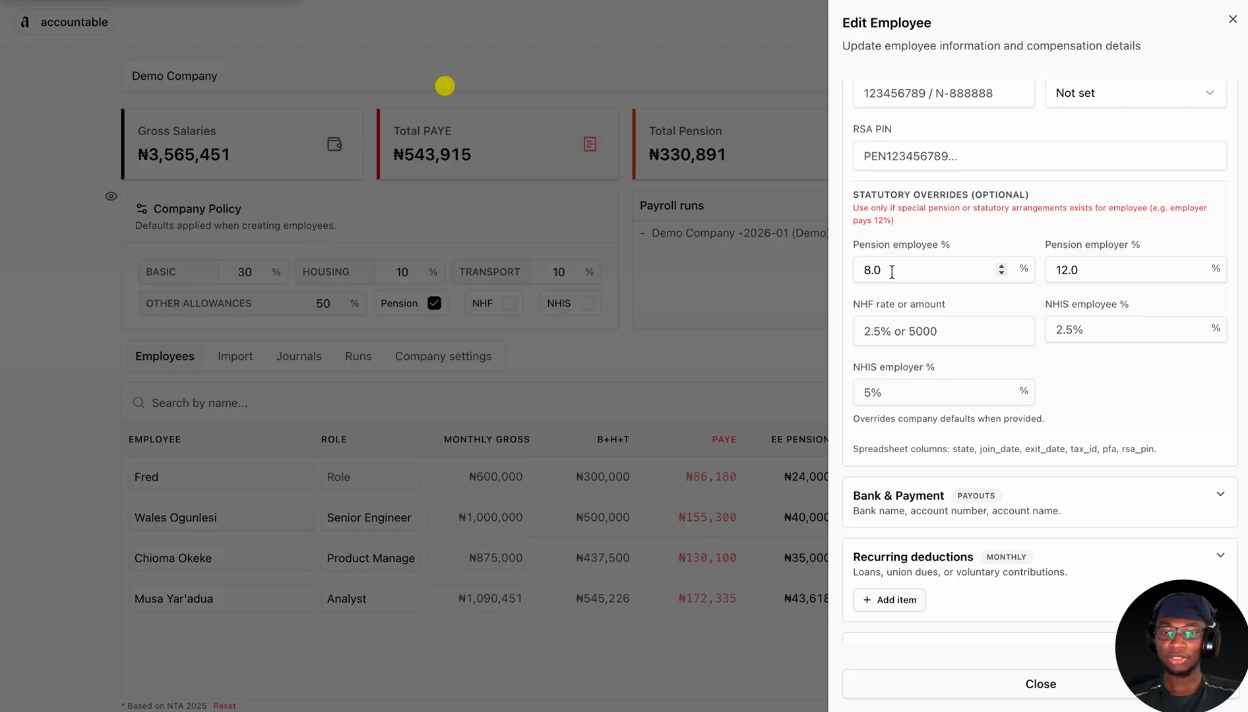
left_click_drag(893, 271, 849, 270)
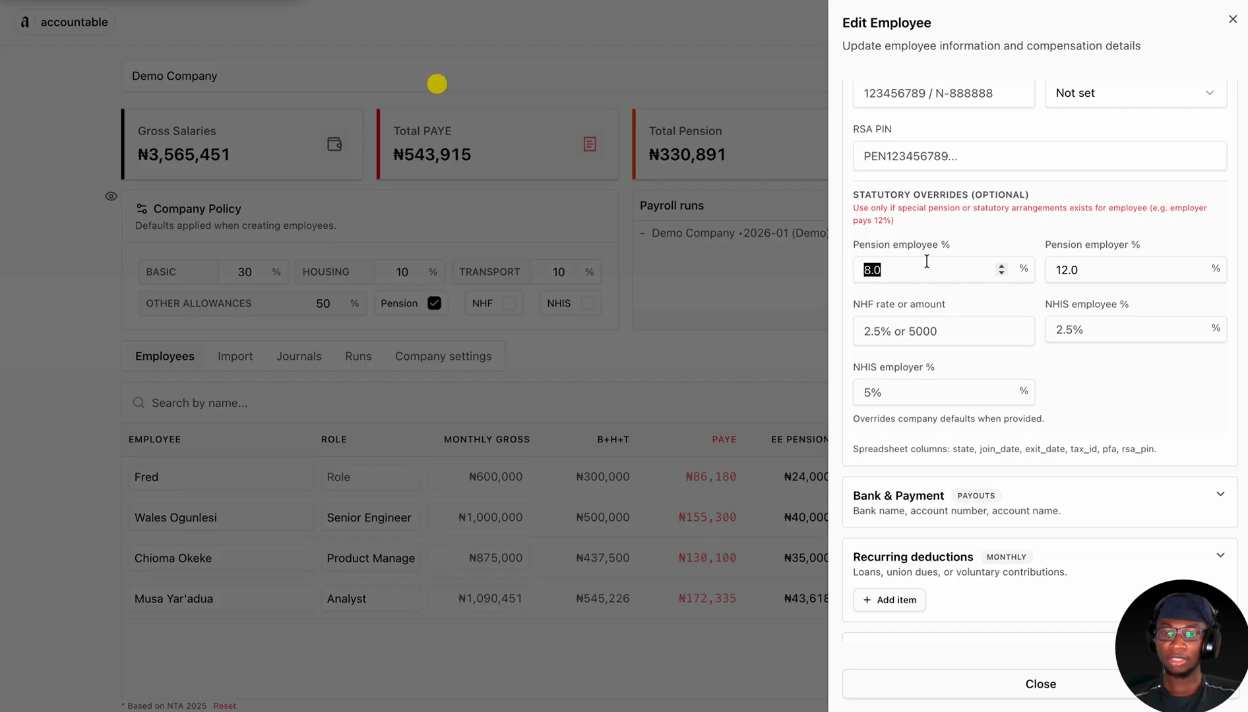
left_click(1097, 271)
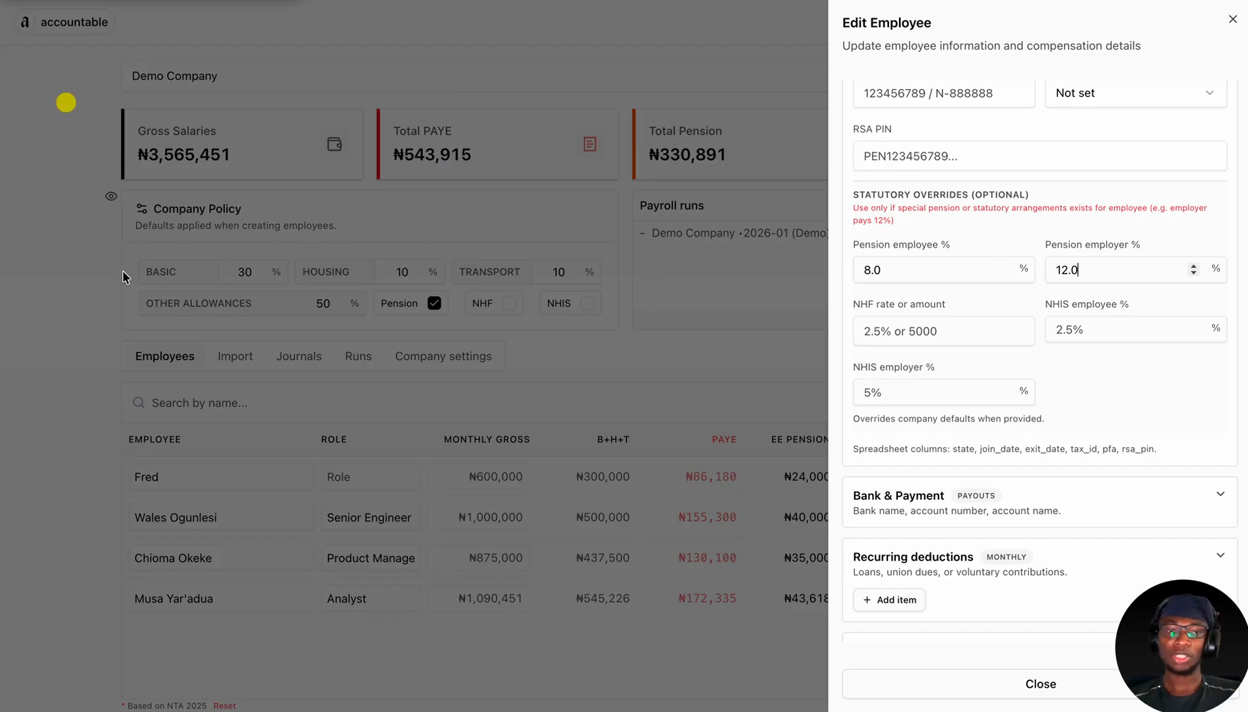
scroll(993, 506, "down", 3)
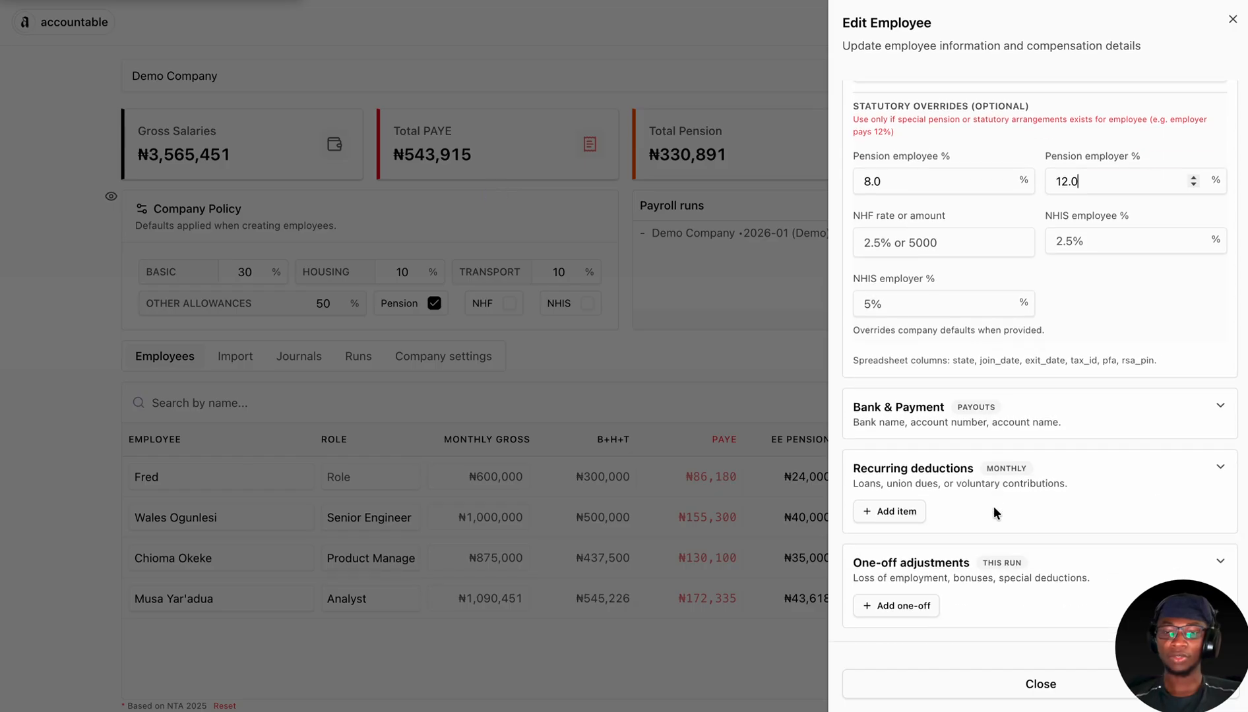
scroll(994, 506, "down", 2)
scroll(983, 509, "up", 3)
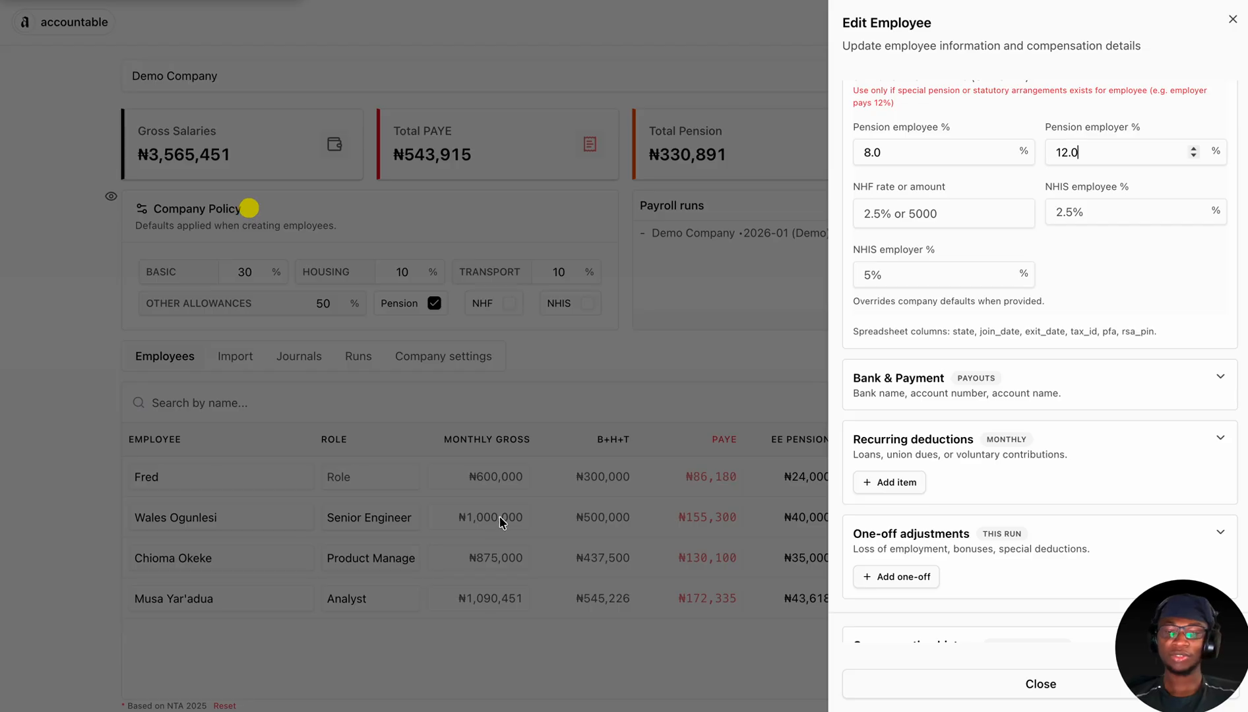
- Edit the Senior Engineer's current compensation record in monthly entry mode, set the monthly gross to 1050000 and save the changes
scroll(929, 548, "down", 5)
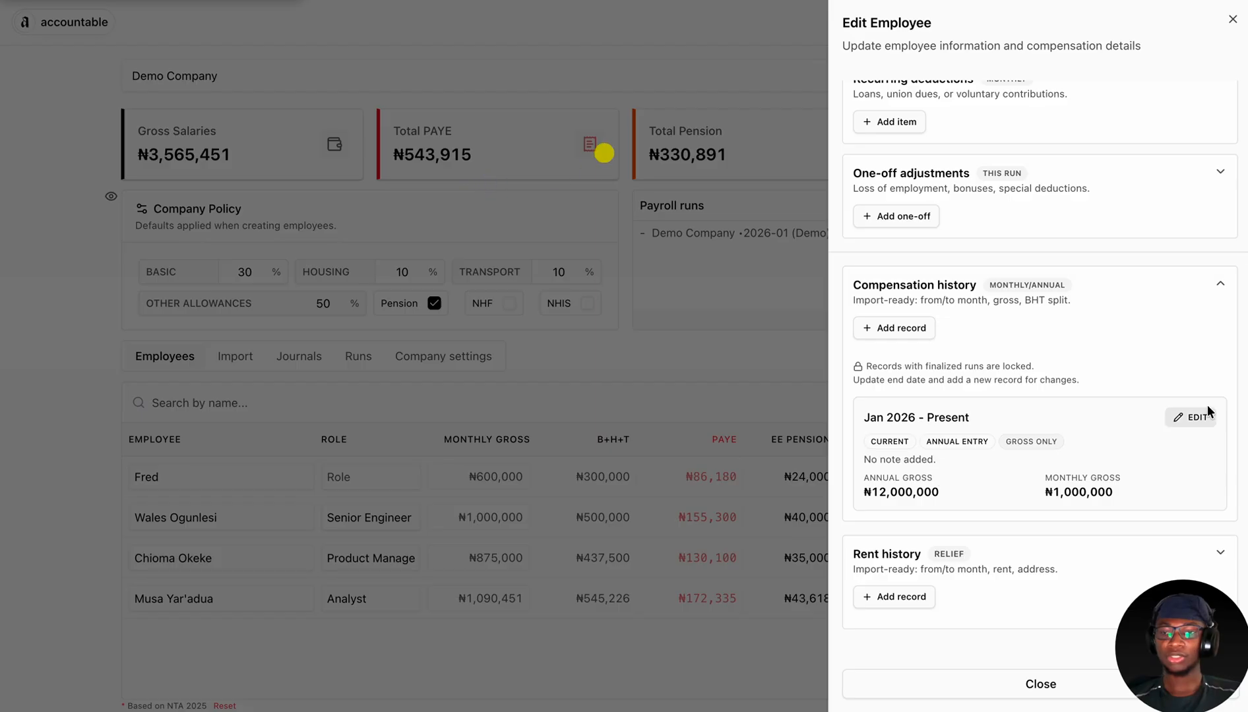
left_click(1192, 417)
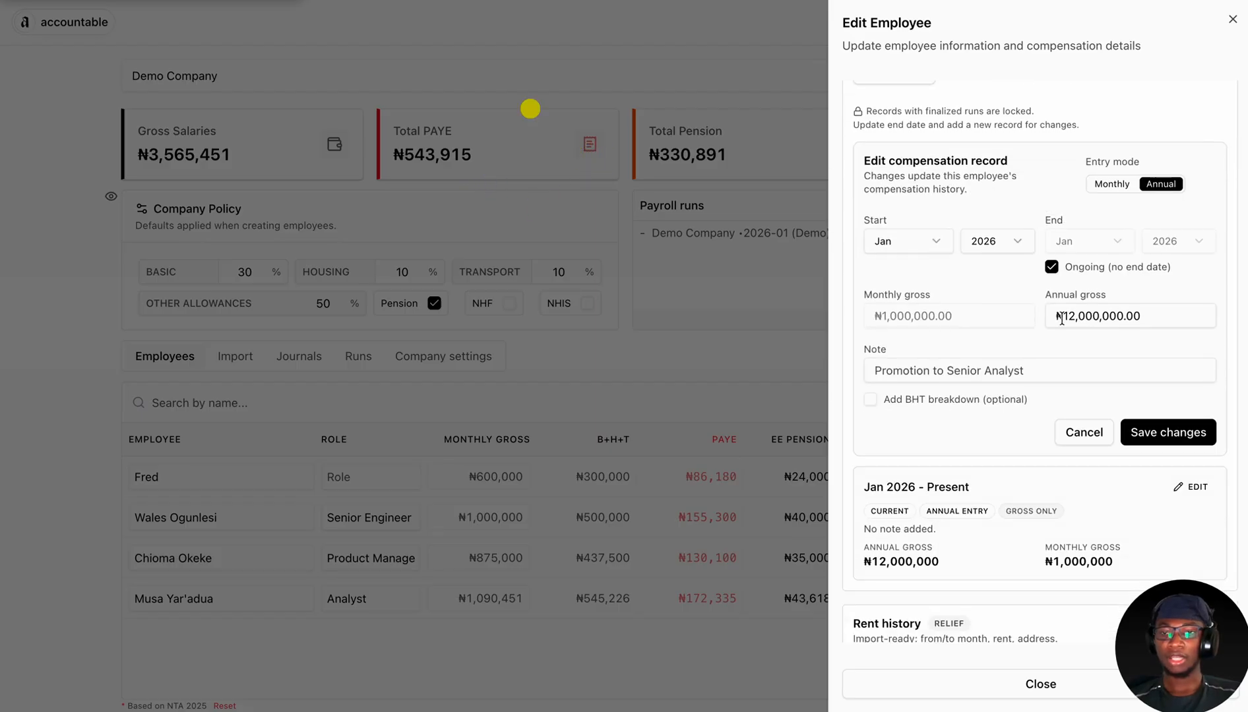
left_click(1083, 316)
left_click(1112, 184)
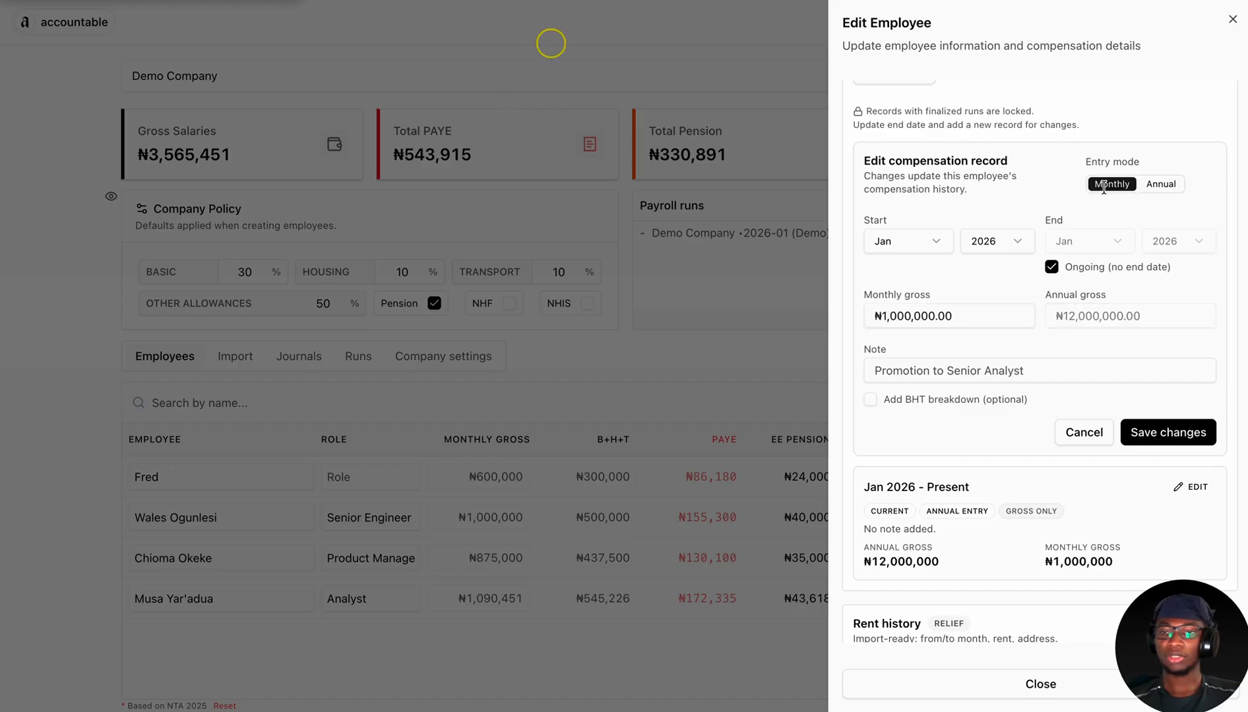
left_click(885, 318)
double_click(886, 318)
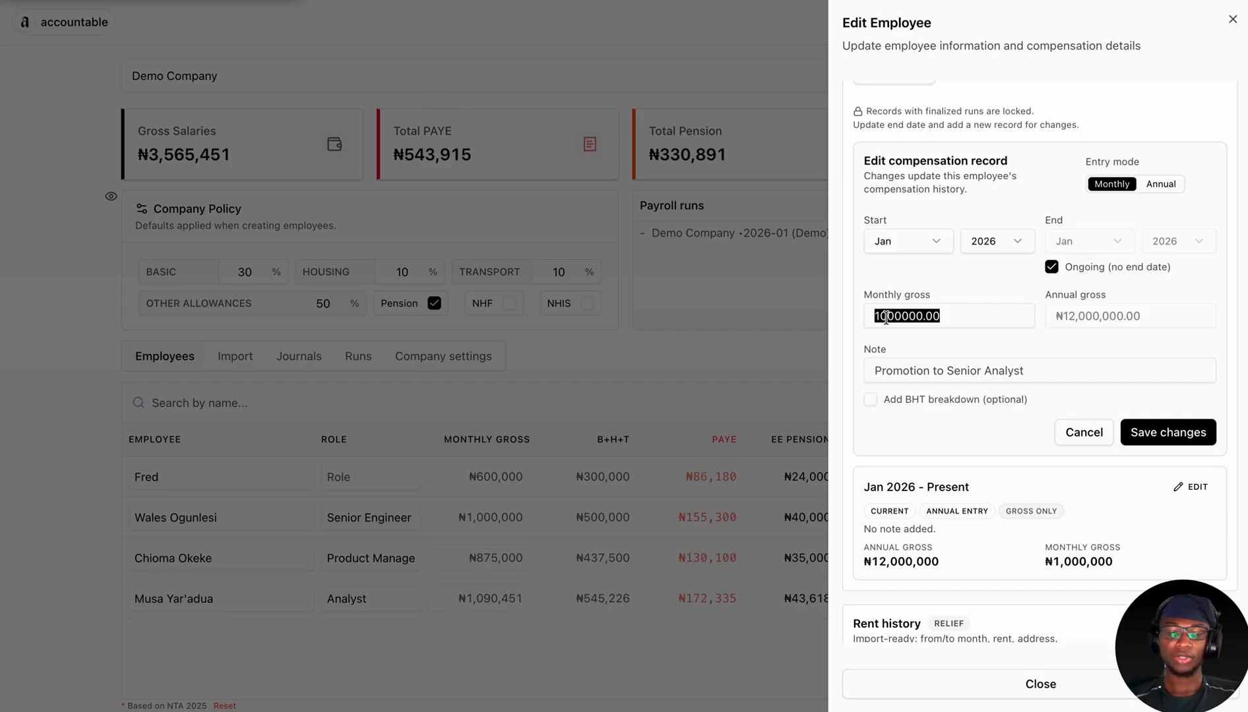
type("50")
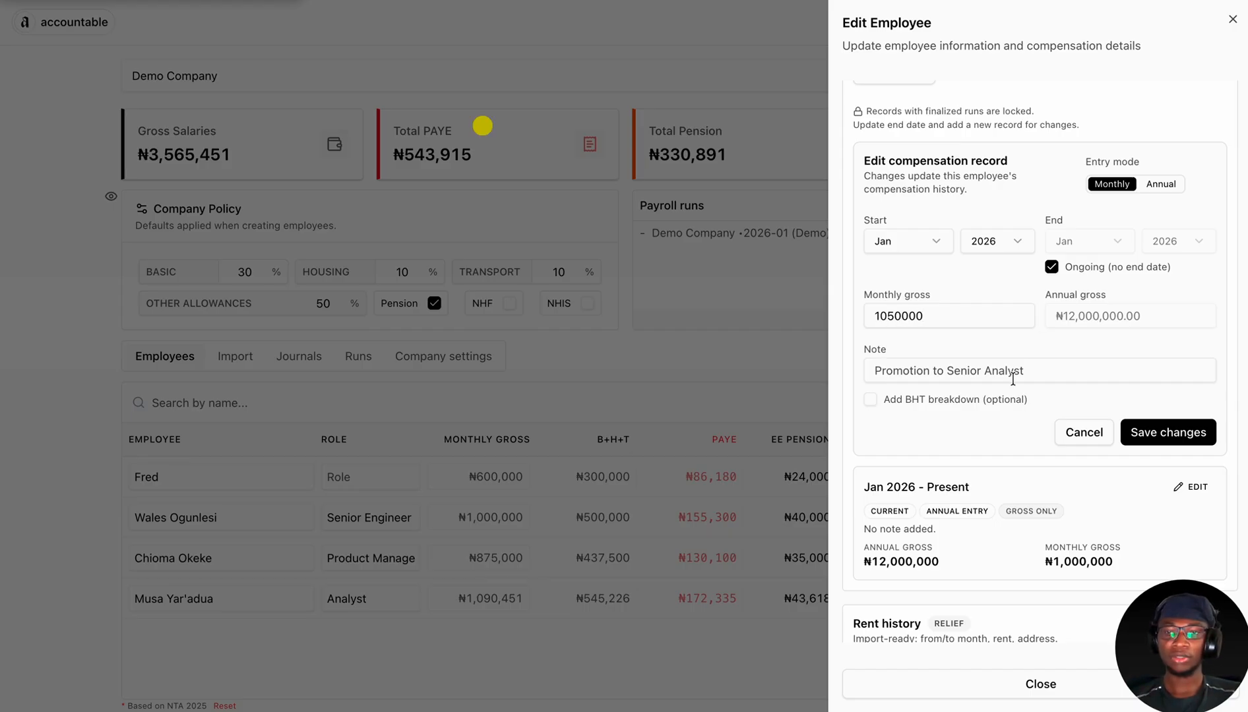
left_click(1147, 429)
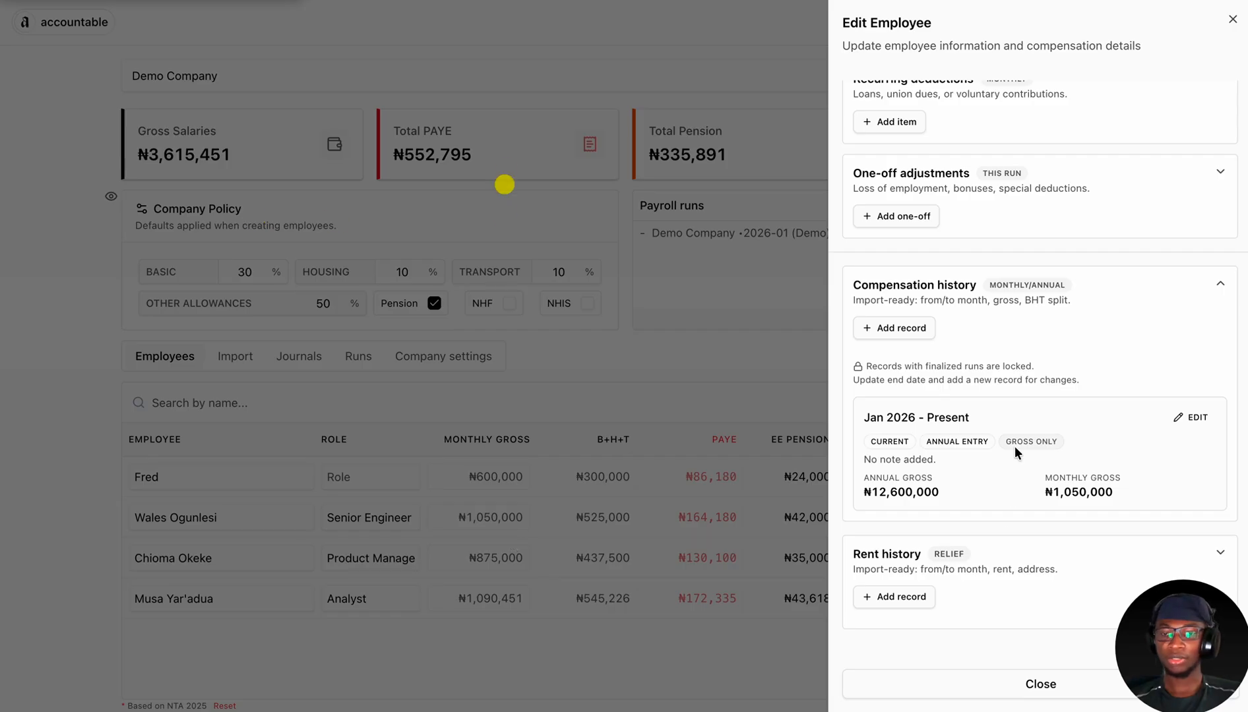
- Start a new compensation record for the Senior Engineer, read the notice about ending the current record, and cancel
left_click(905, 330)
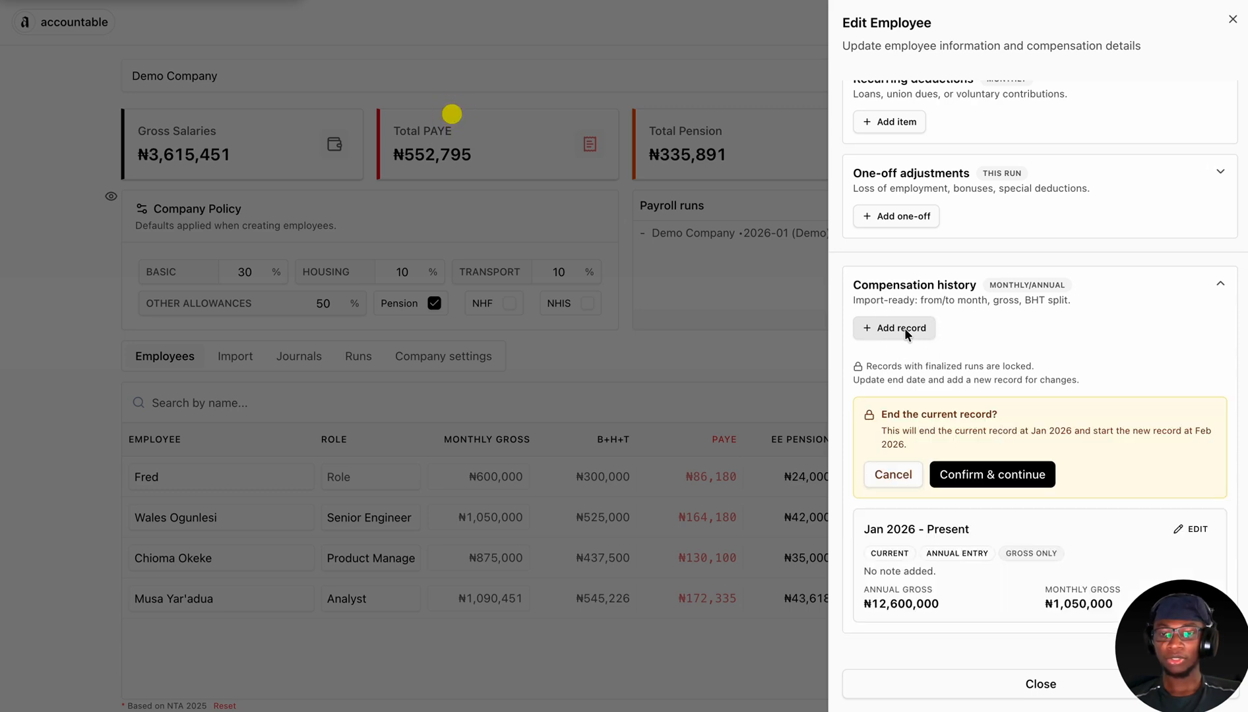
scroll(983, 465, "down", 1)
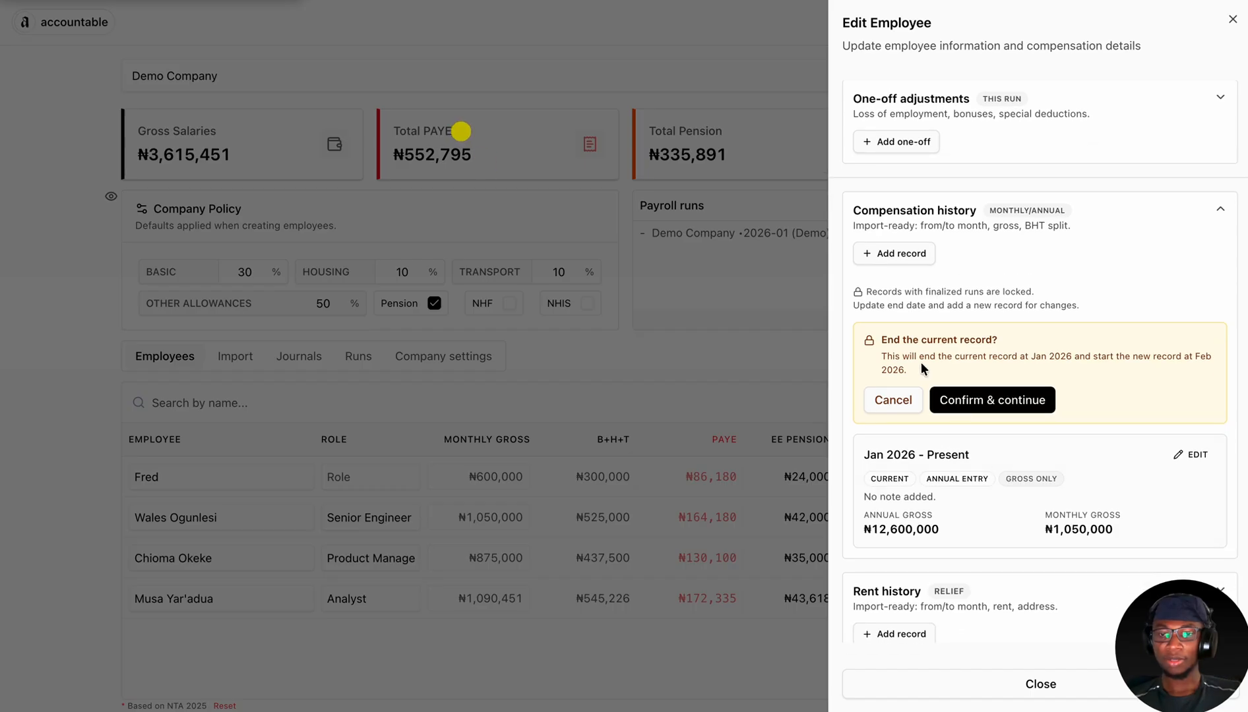
left_click_drag(885, 361, 1063, 373)
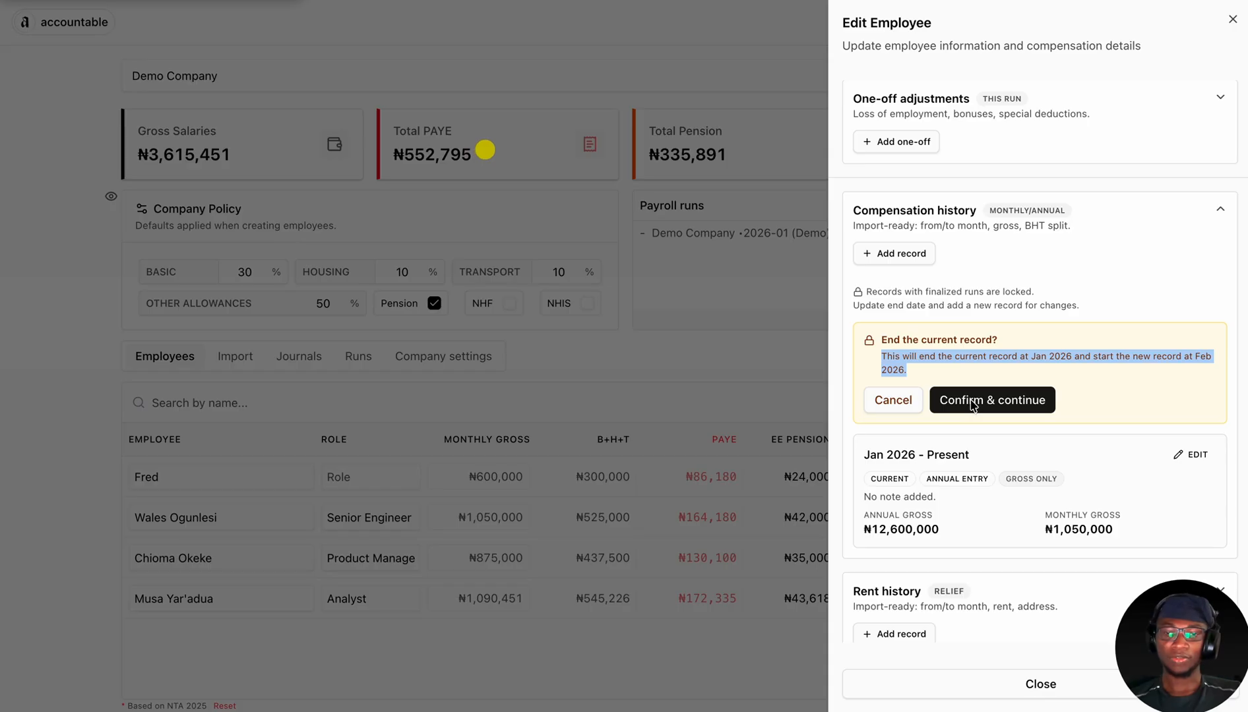
left_click(905, 401)
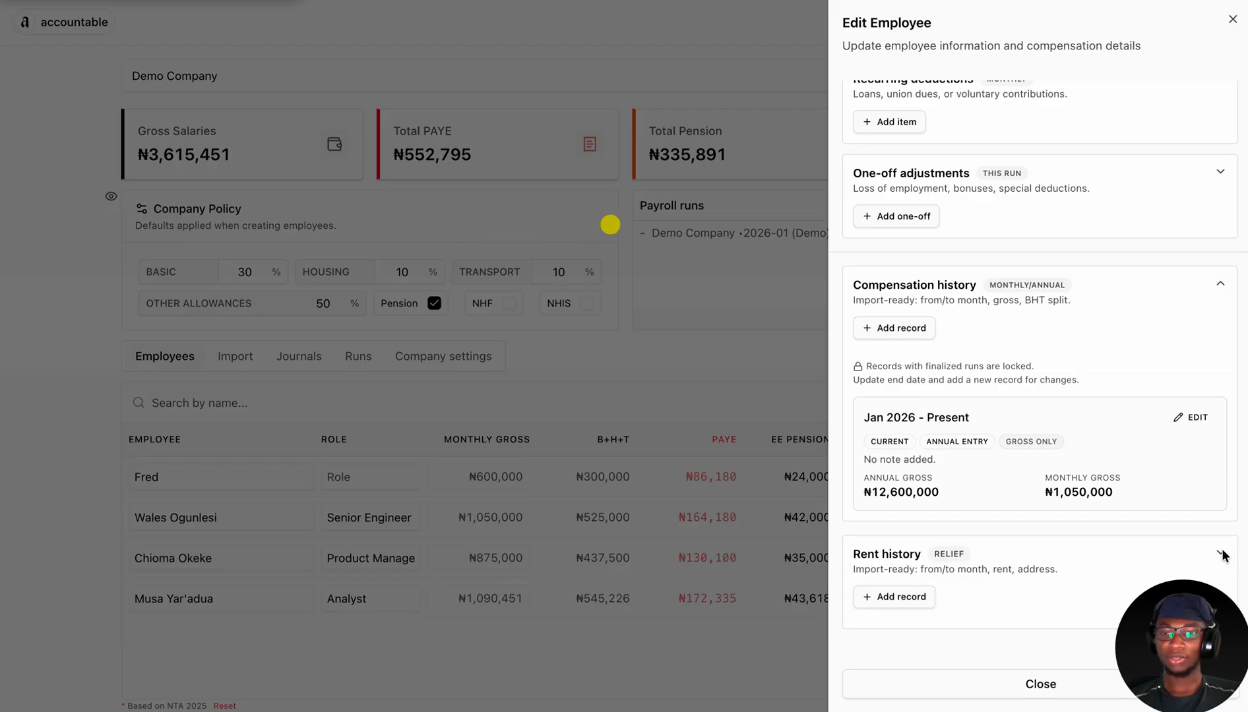
- Examine the rent record form in the Senior Engineer's rent history, cancel it without adding a record, and close the employee details
left_click(1217, 282)
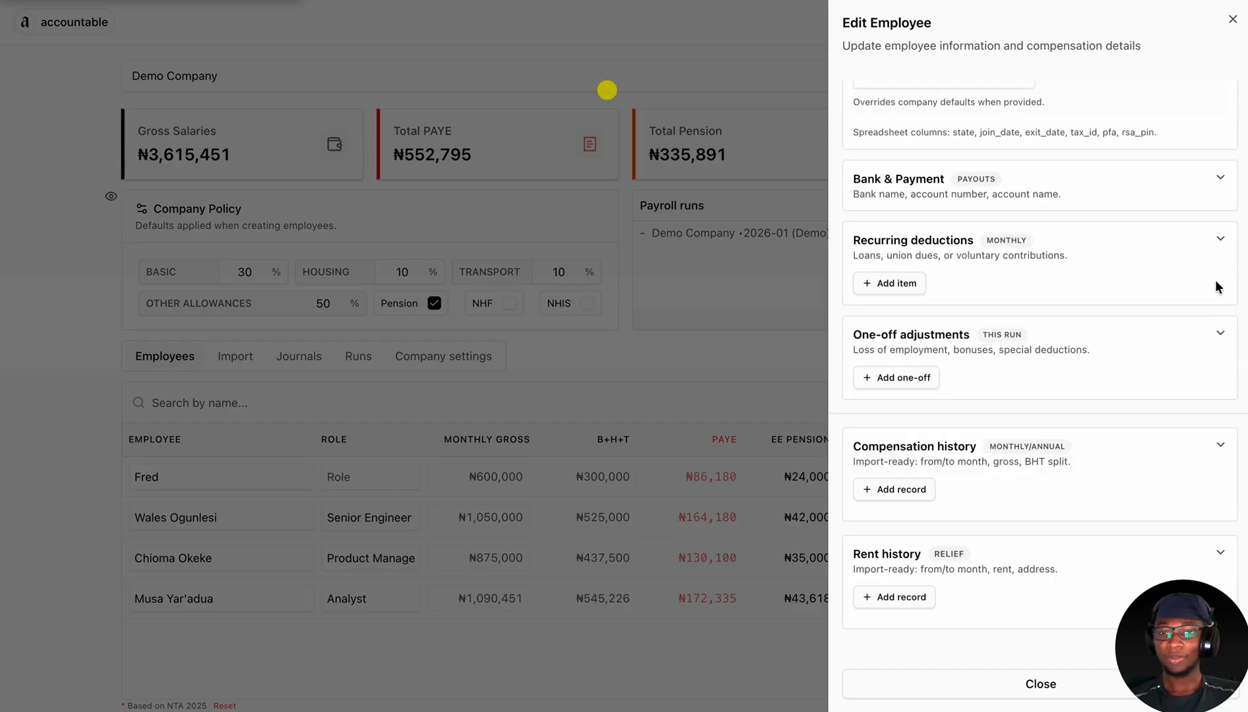
left_click(1221, 554)
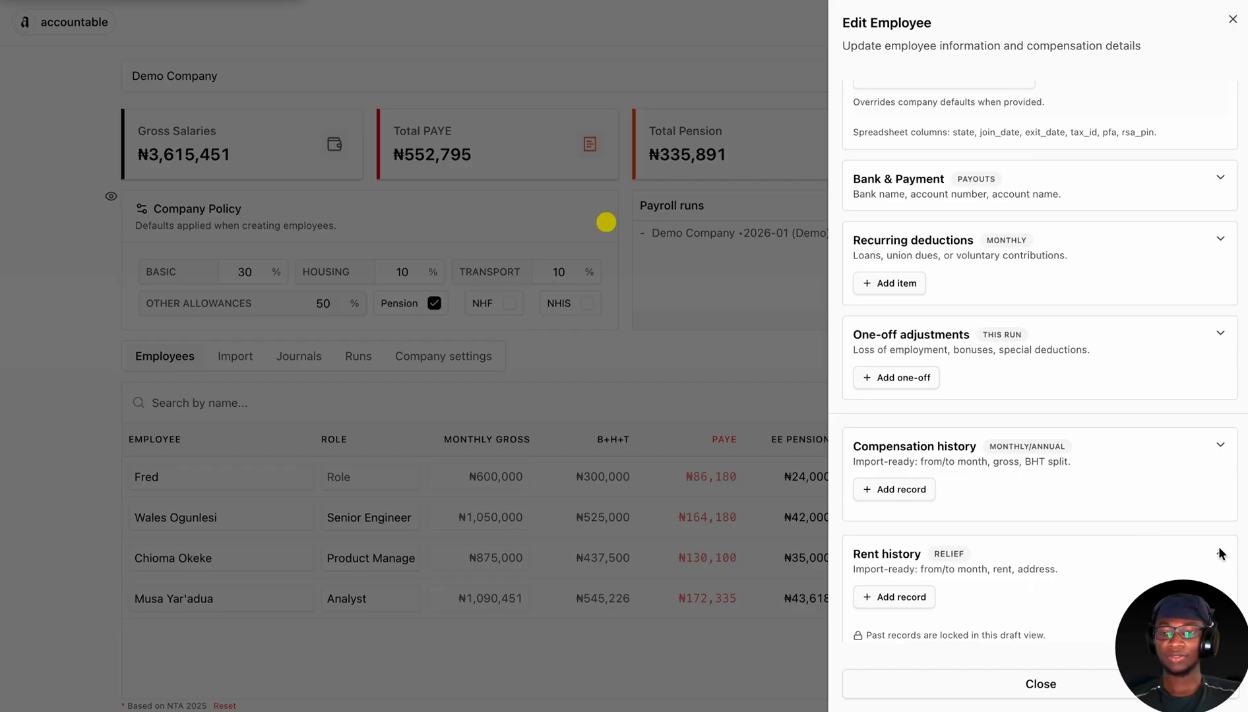
scroll(1220, 549, "down", 1)
left_click(911, 563)
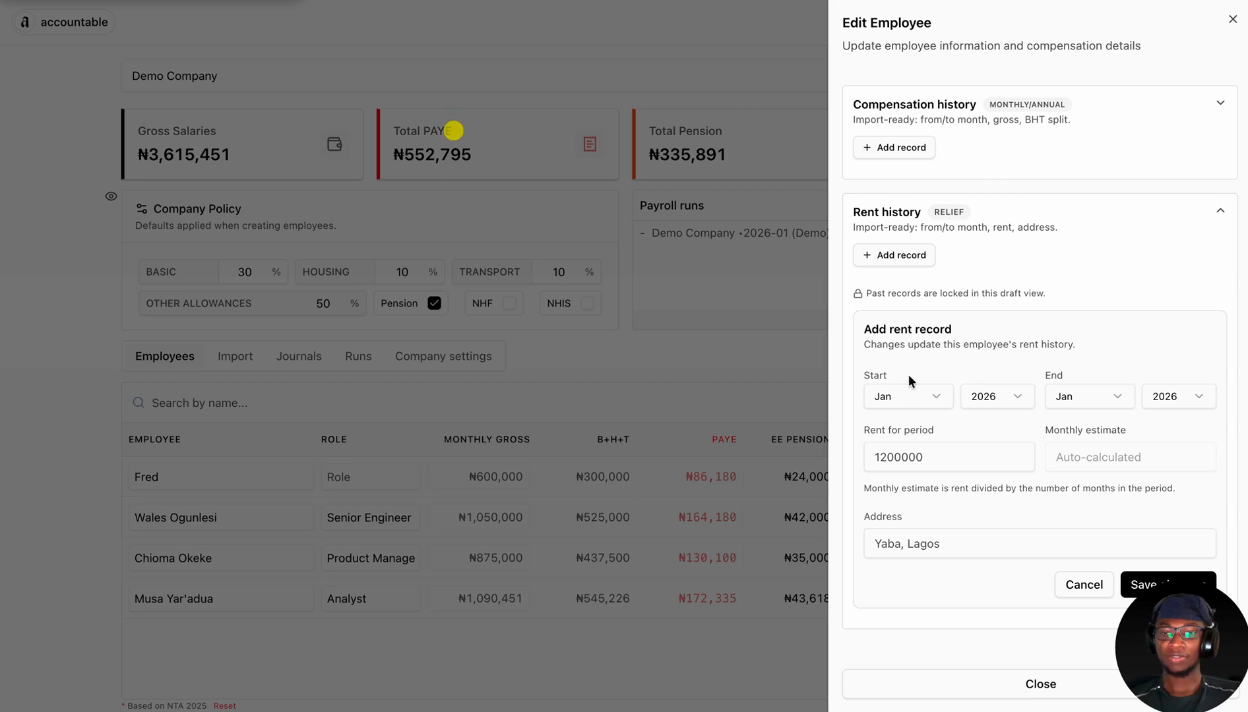
left_click(909, 396)
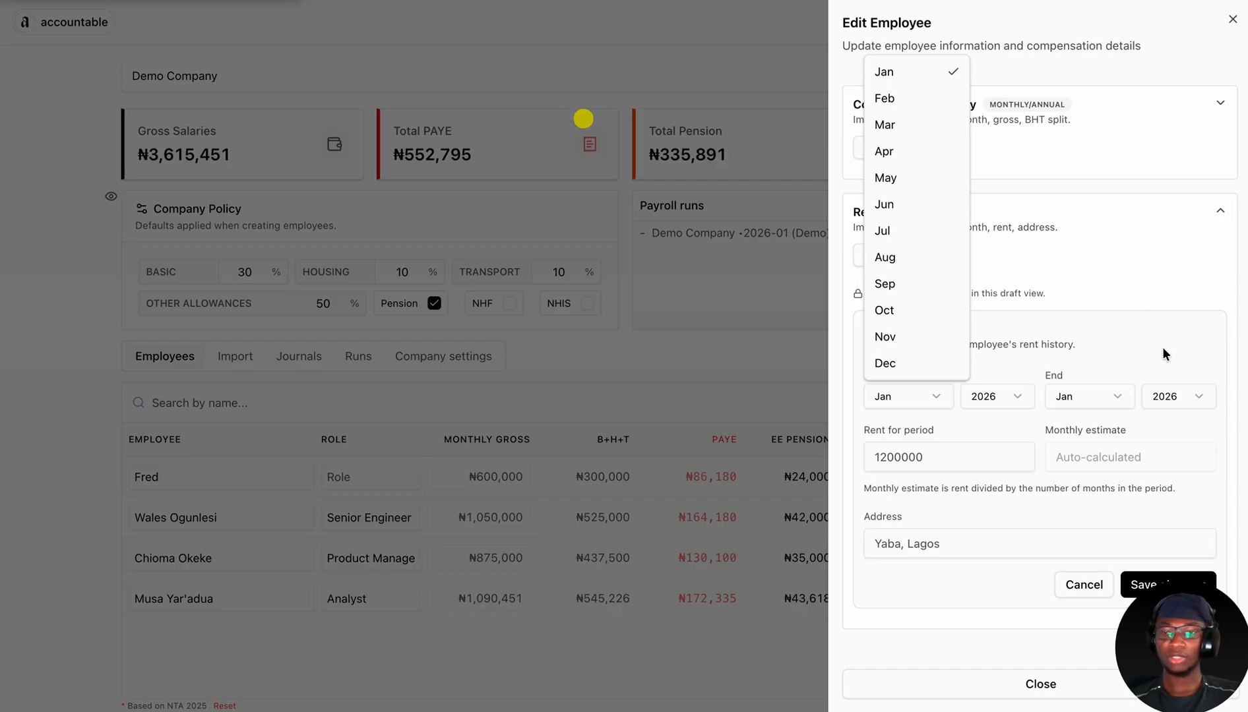
left_click(938, 457)
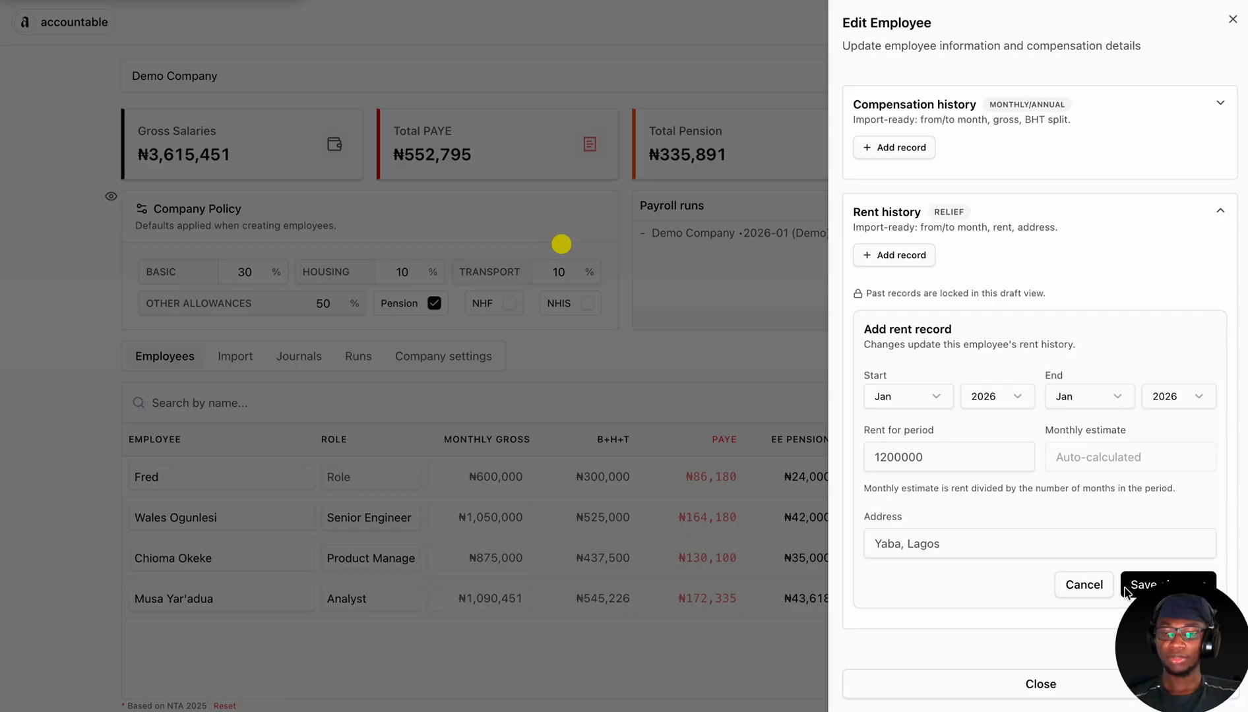
left_click(1086, 585)
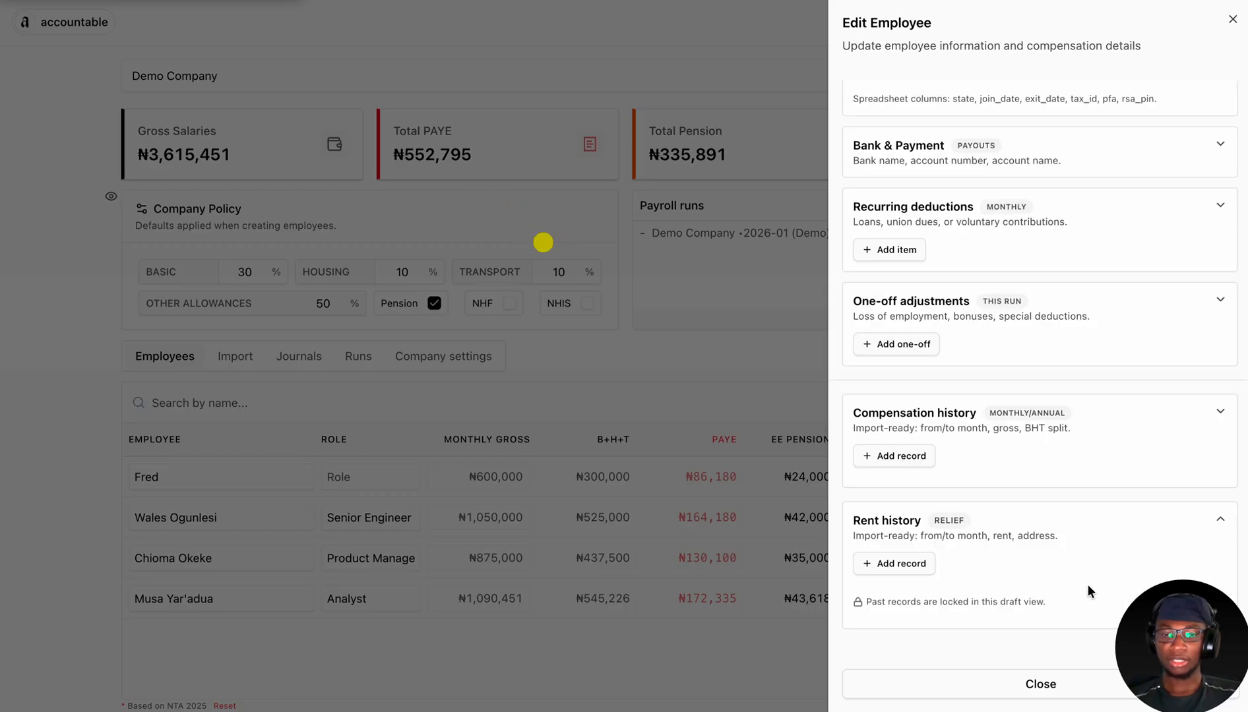
left_click(1042, 683)
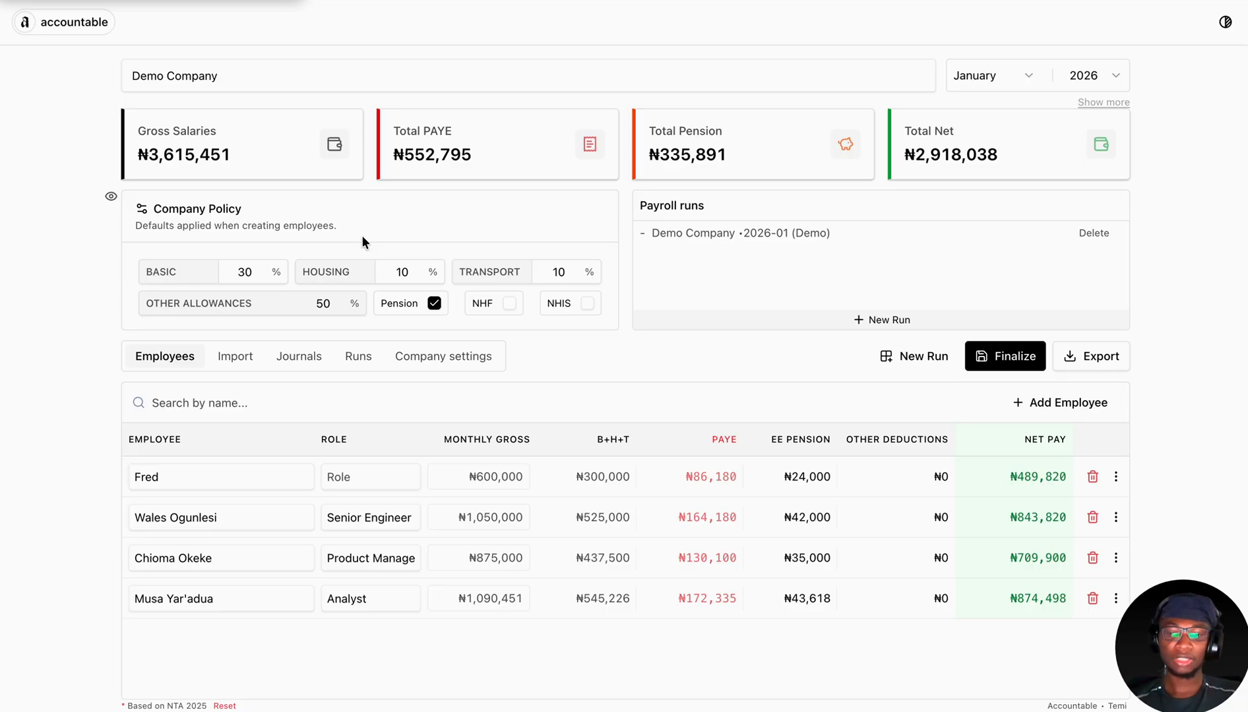
- Reset all payroll data and start a new, empty payroll instead of using the sample data
left_click(225, 707)
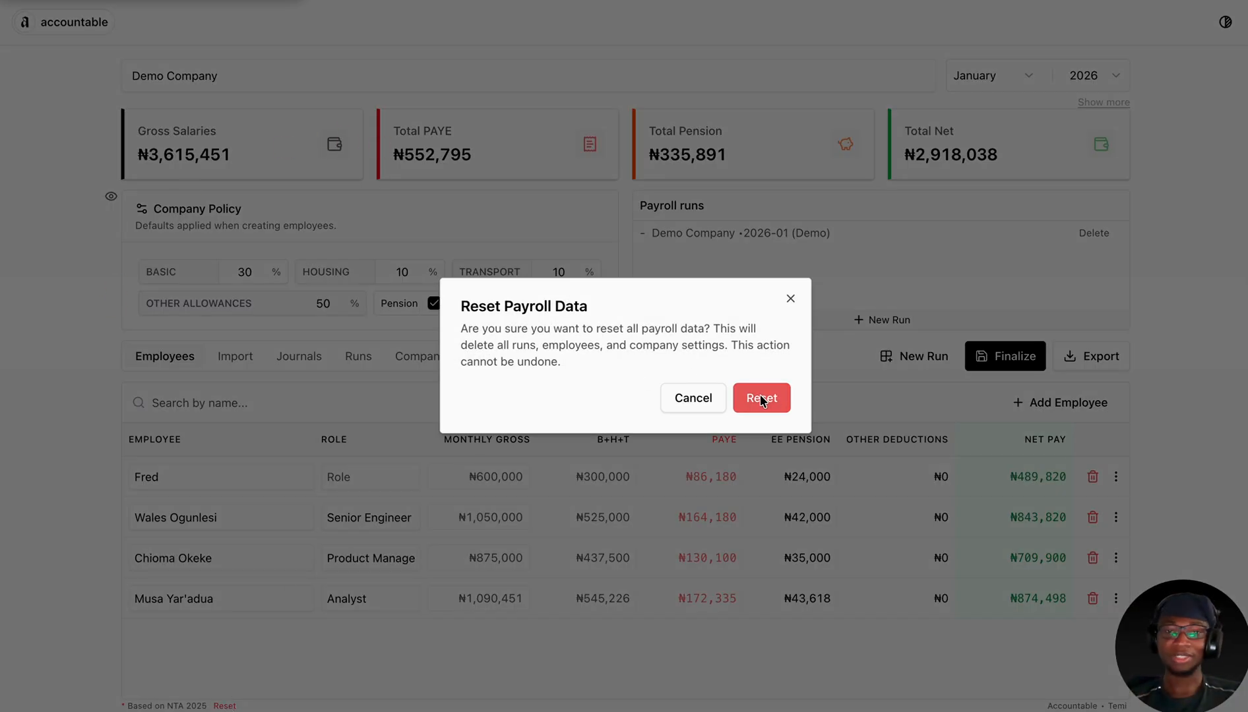
left_click(762, 398)
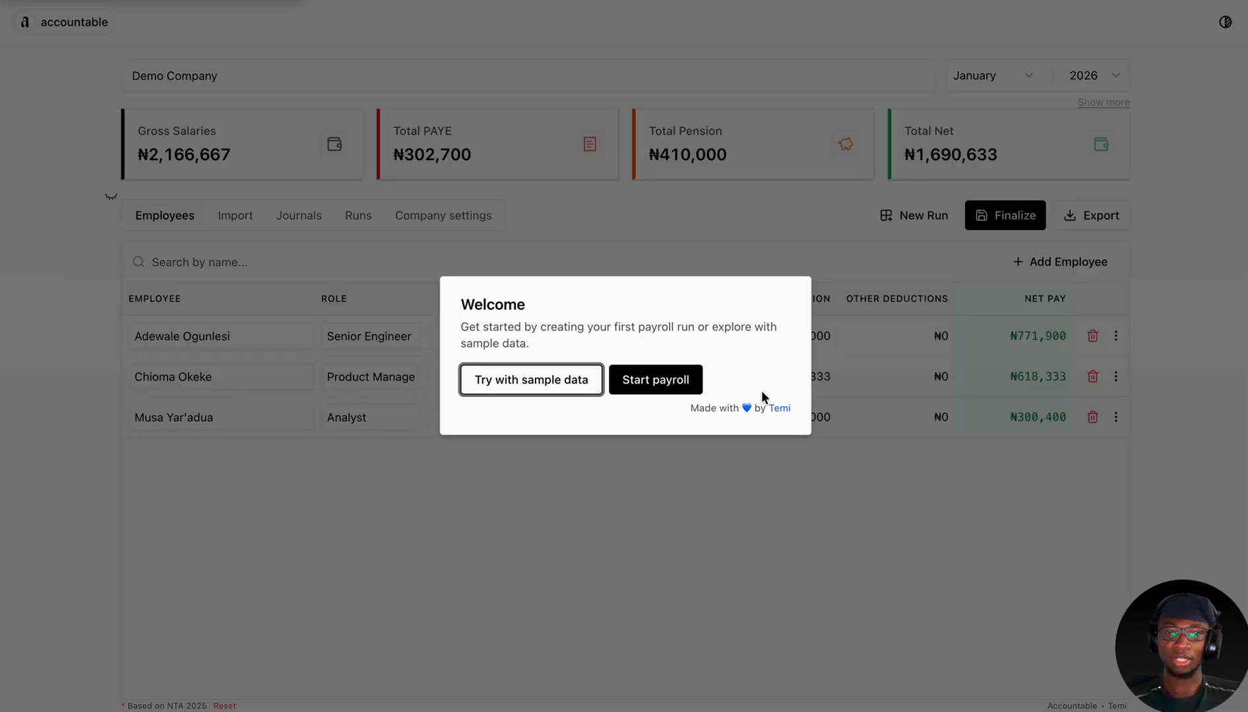
left_click(660, 379)
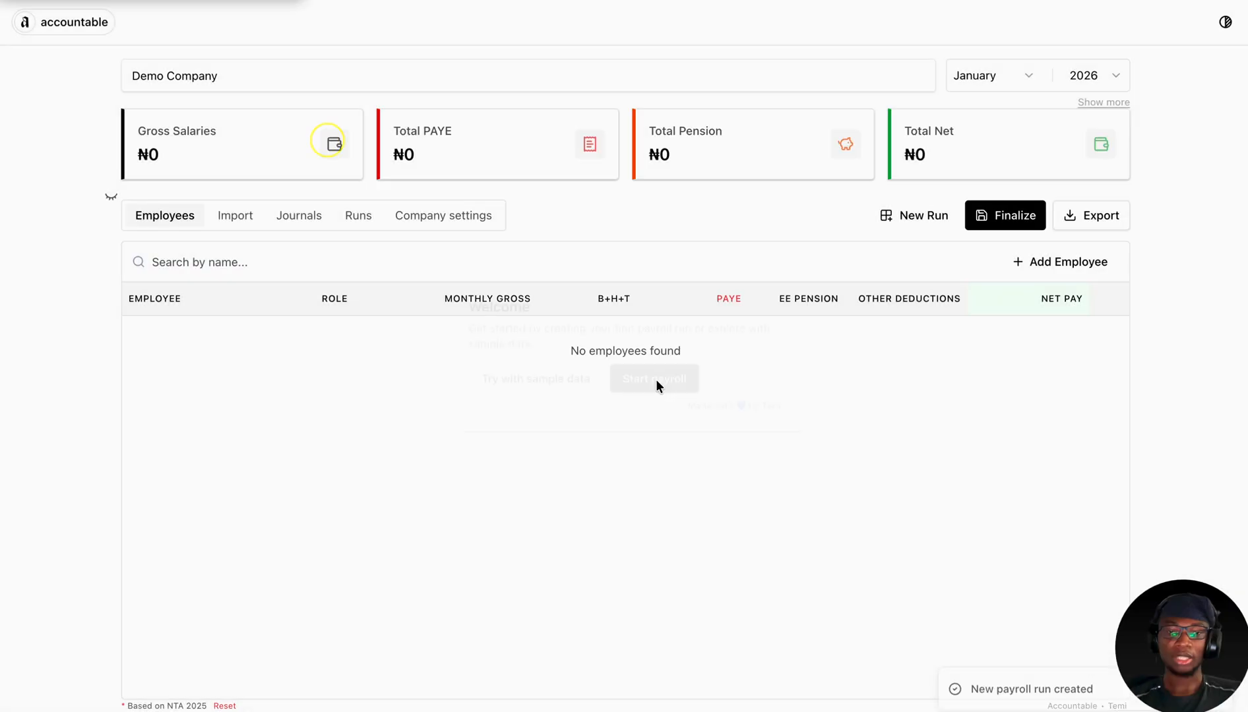
- Rename the company to XYZ Company and add two blank employees to the payroll
triple_click(212, 86)
type("XYZ")
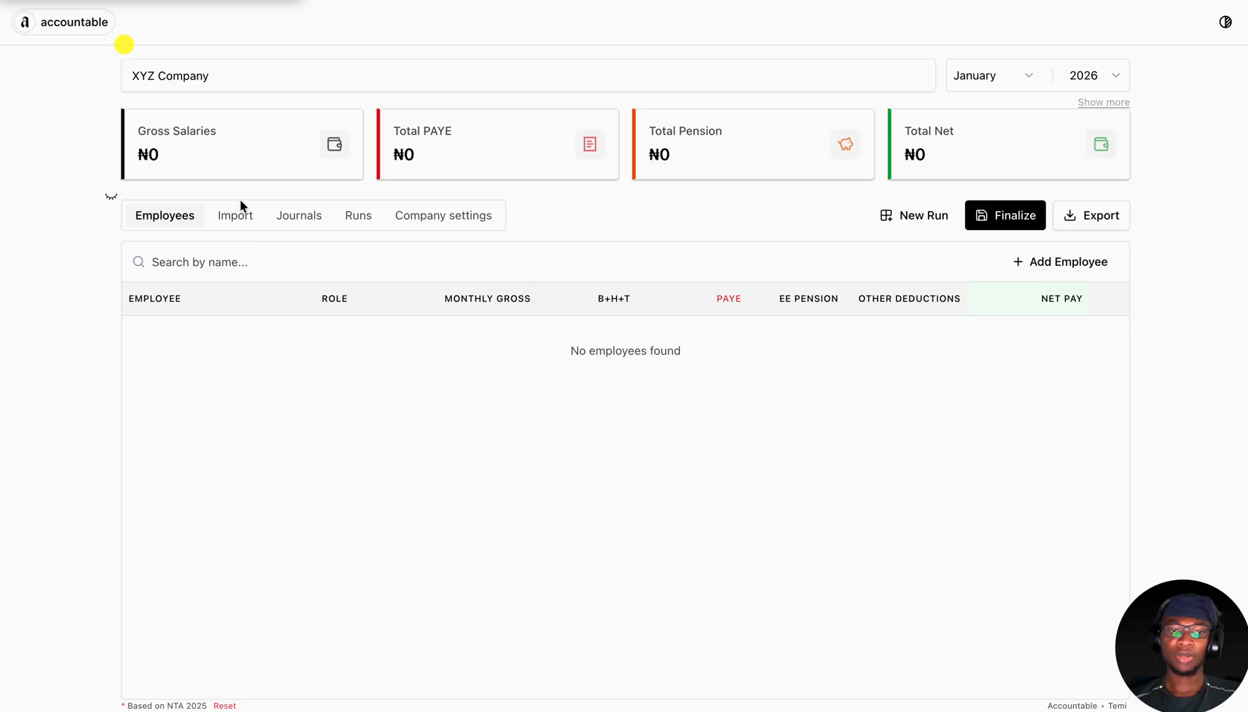
left_click(1050, 273)
left_click(1048, 267)
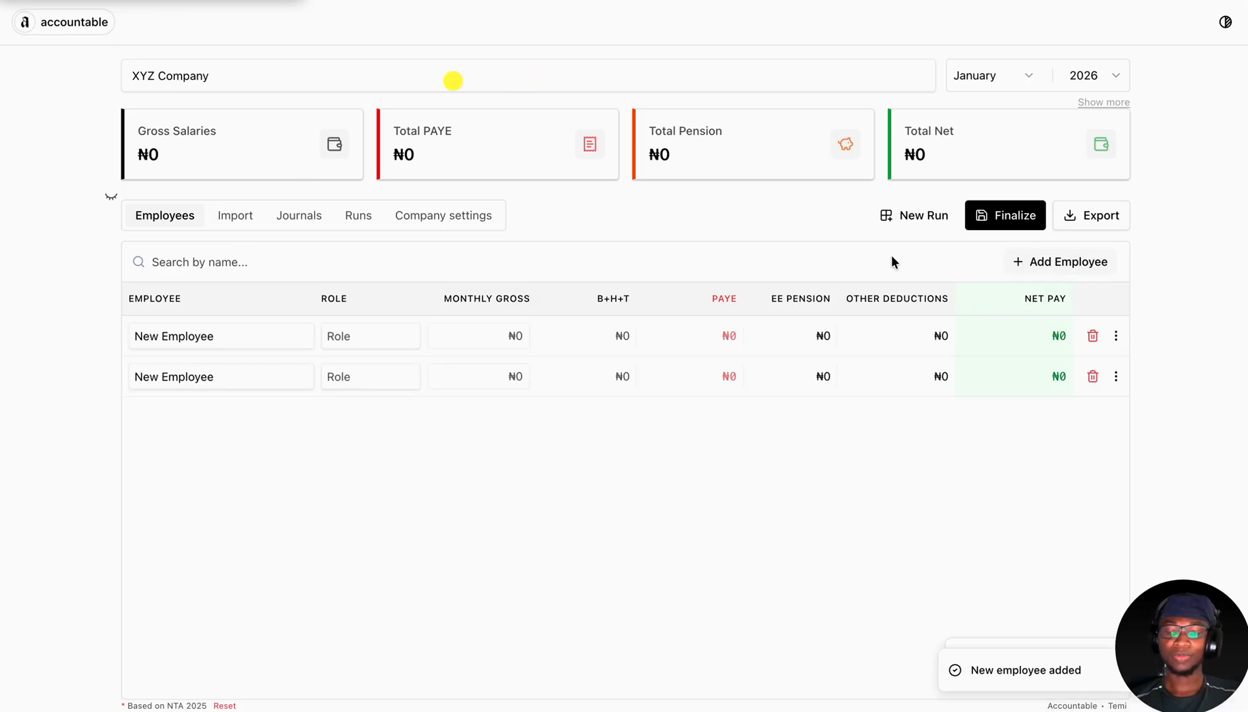
- Export the XYZ Company payroll, cancel saving the file, and try to finalize the January 2026 run
left_click(1098, 222)
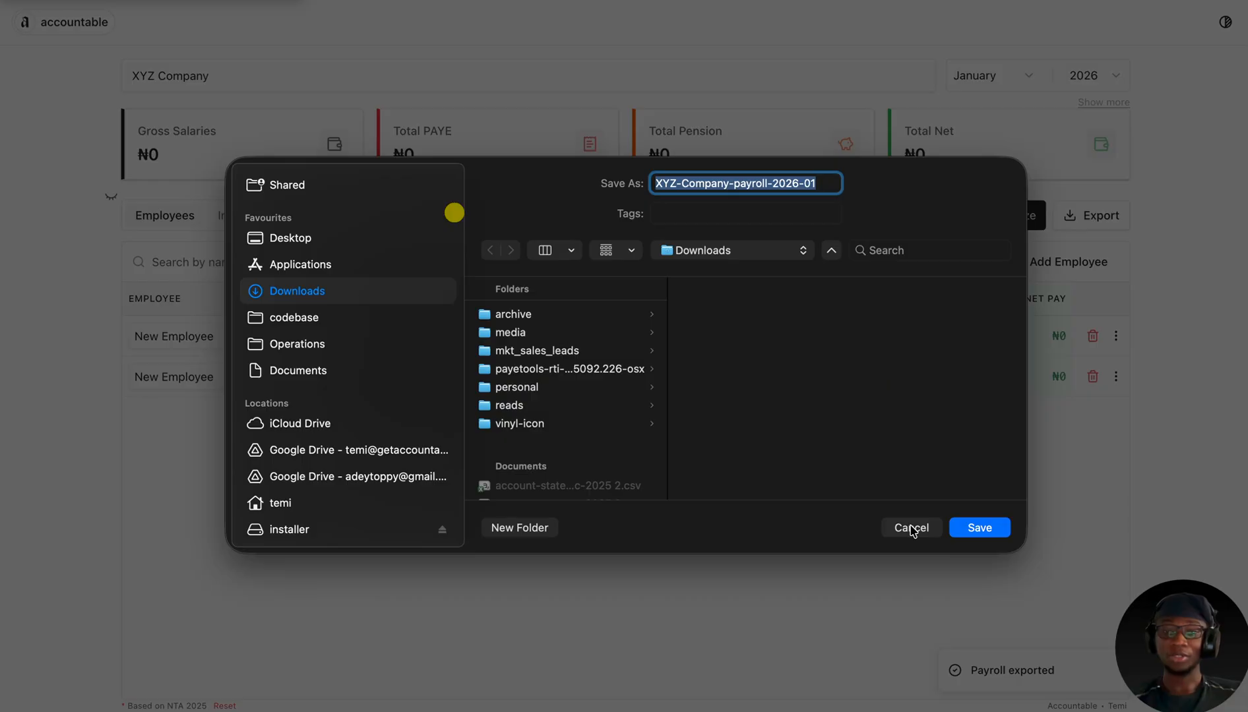
left_click(912, 529)
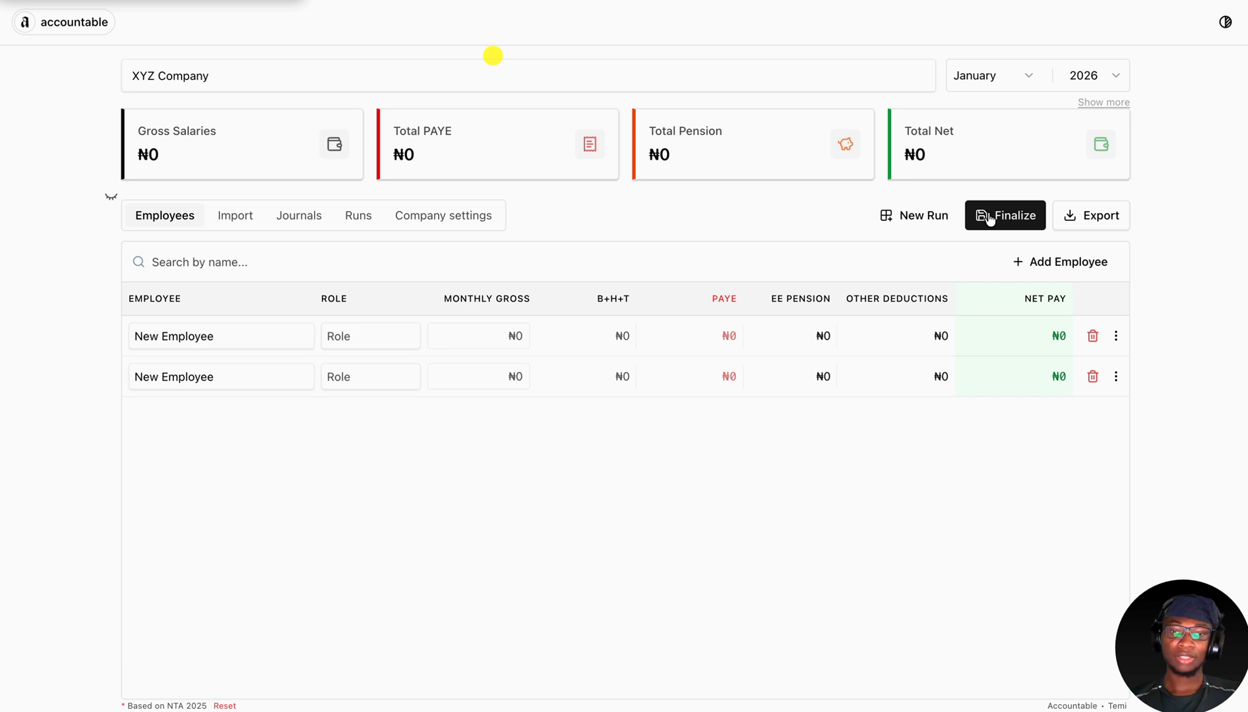
left_click(1005, 215)
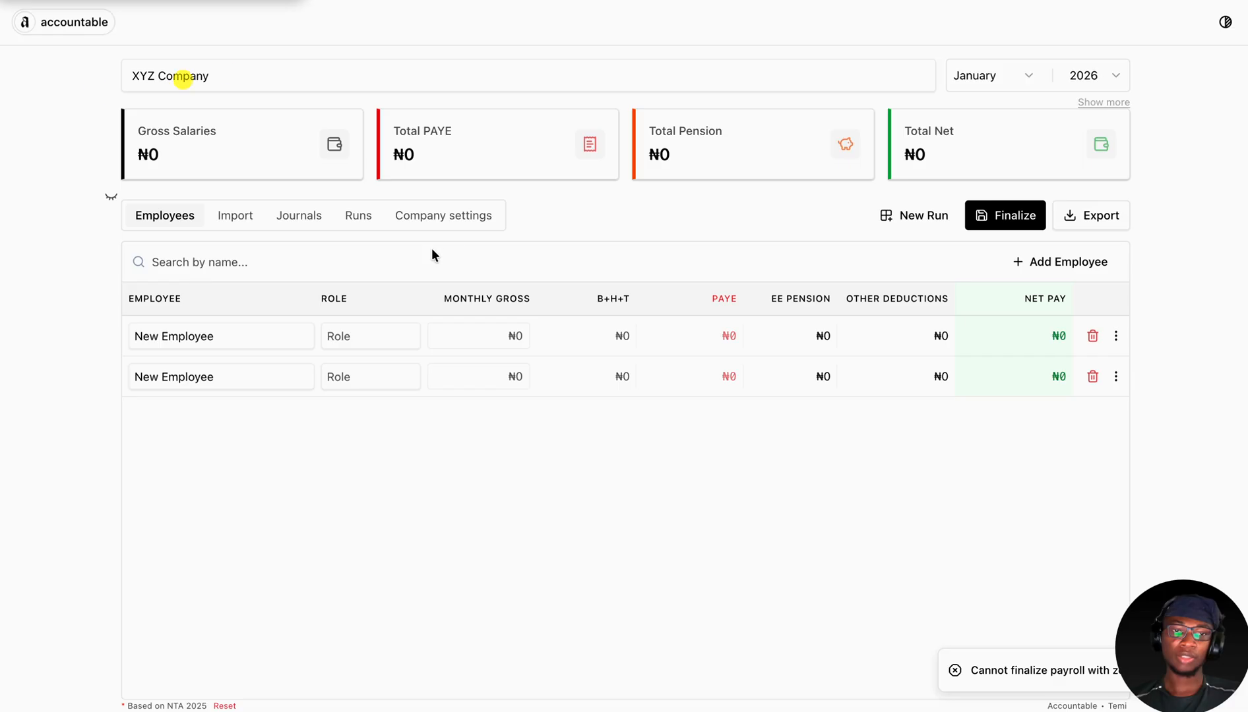
- Reset all payroll data and load the sample data for Demo Company
left_click(338, 335)
left_click(111, 301)
left_click(225, 706)
left_click(780, 398)
left_click(534, 380)
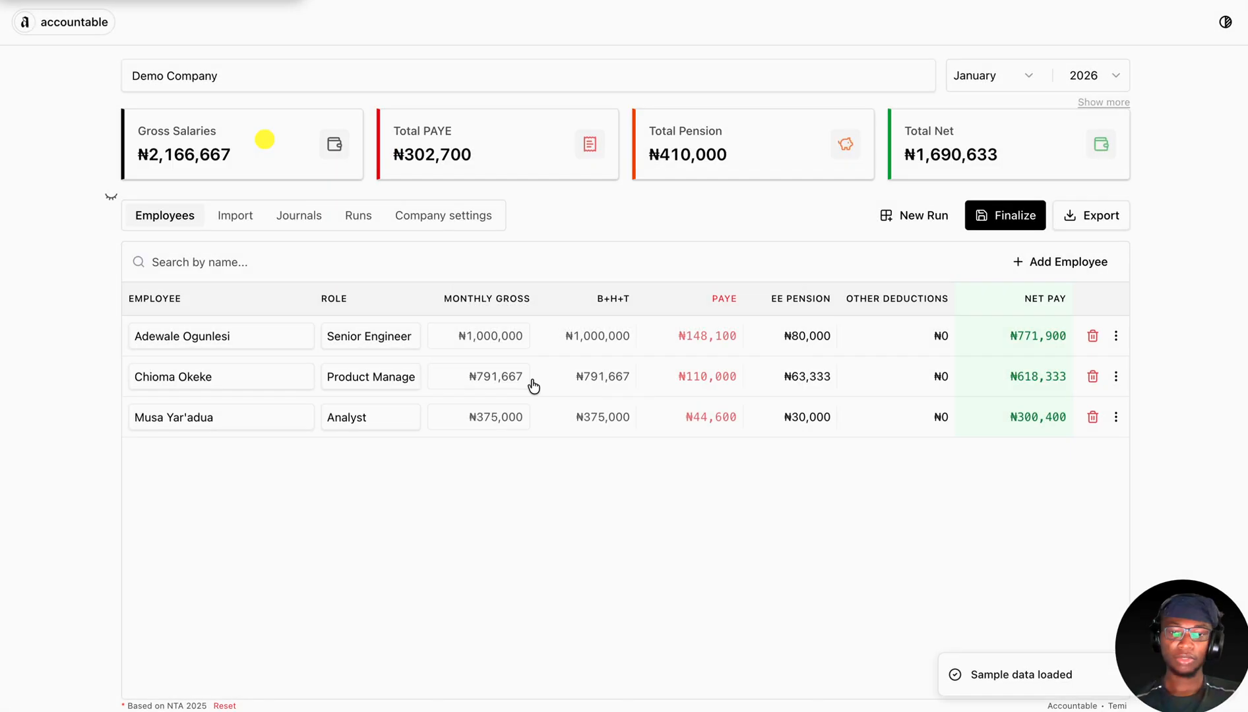
- Finalize the January 2026 payroll, saving it to this device only, and make a copy of the finalized run
left_click(996, 218)
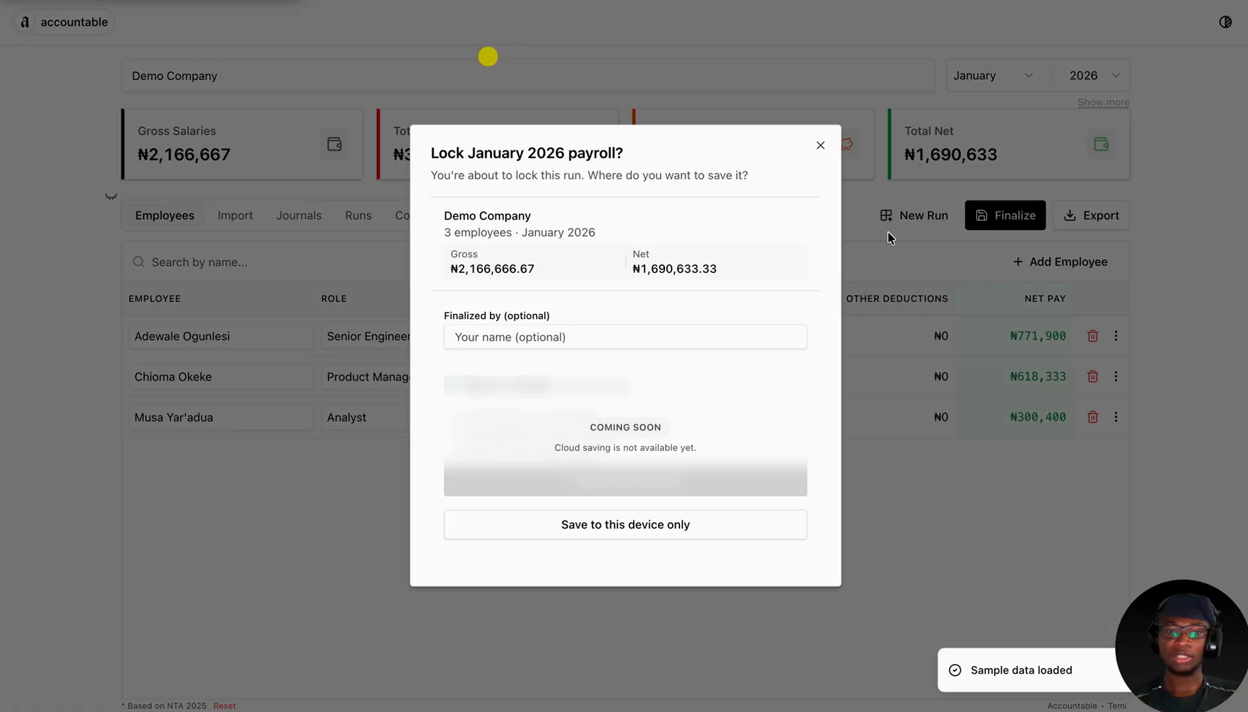
left_click(638, 529)
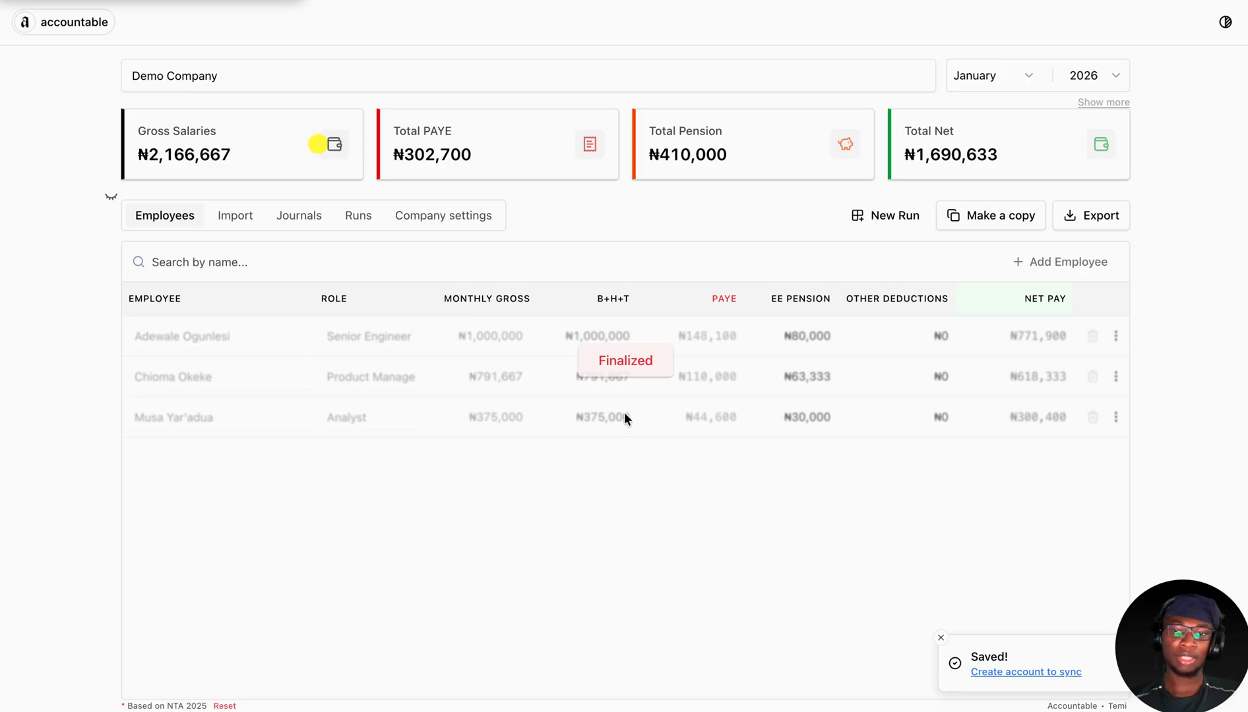
left_click(983, 222)
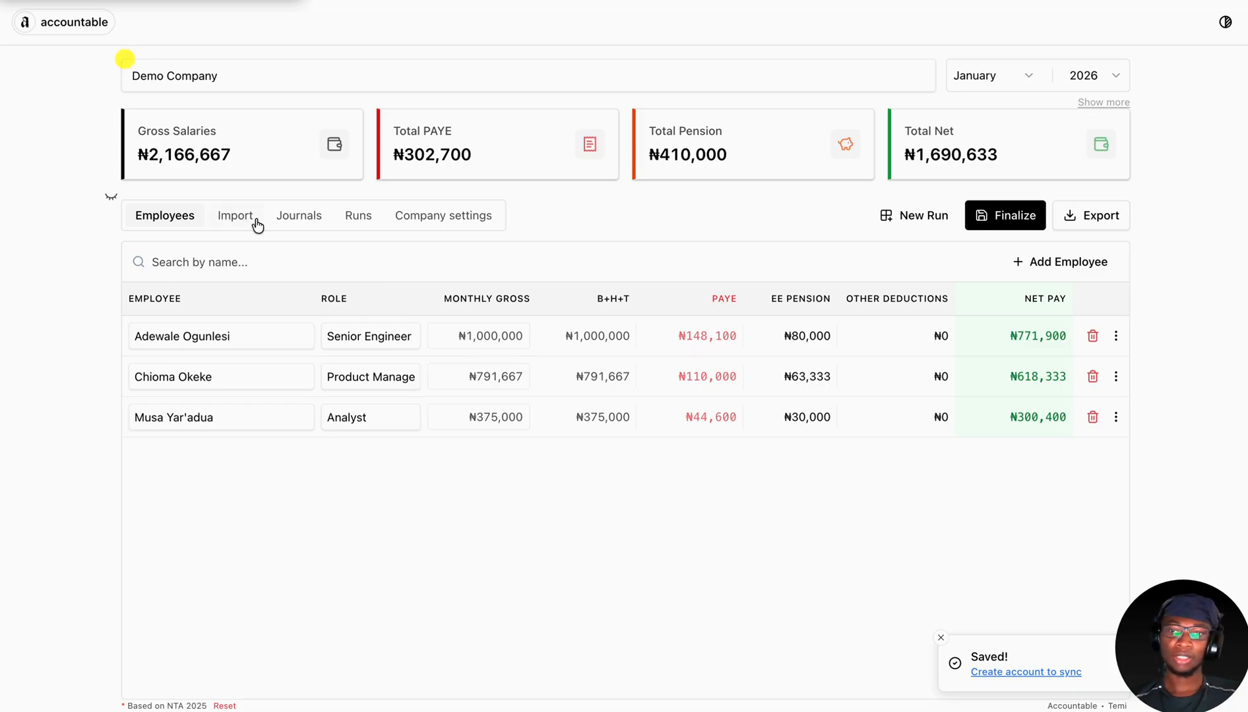
- Examine the company policy and payroll runs overview, hide it again, and toggle the display theme back and forth
left_click(112, 199)
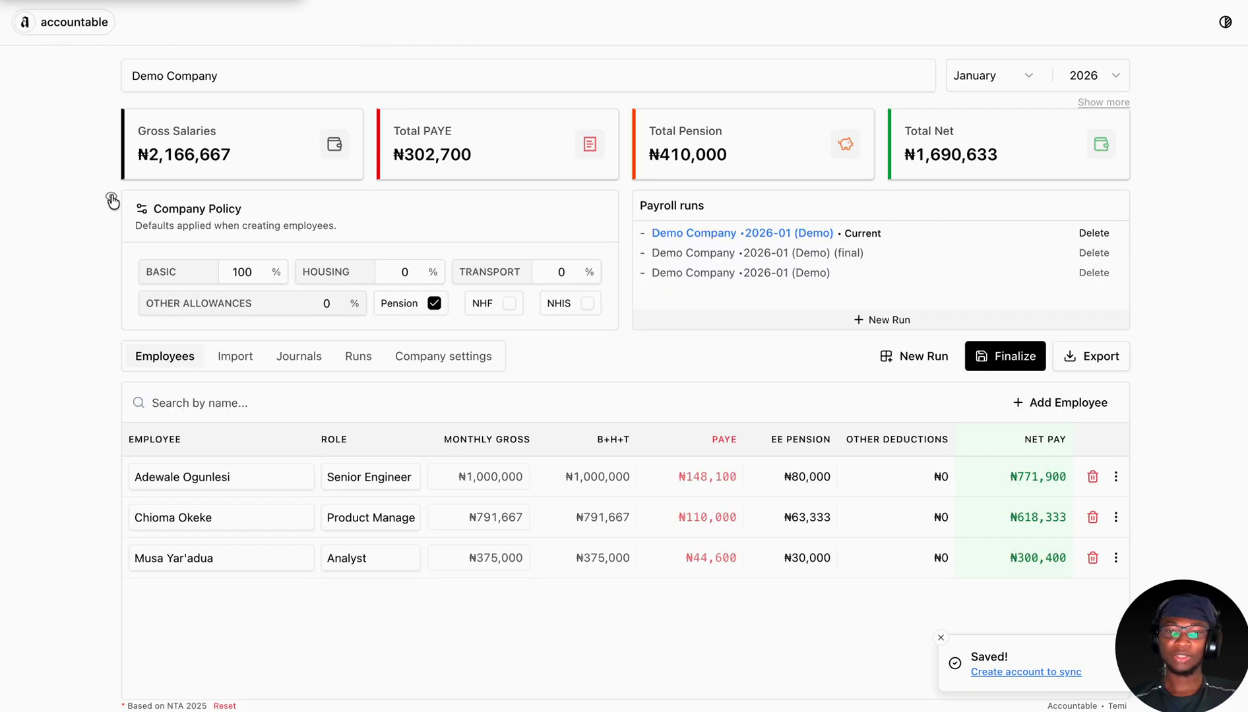
left_click(111, 199)
left_click(1224, 22)
left_click(1226, 23)
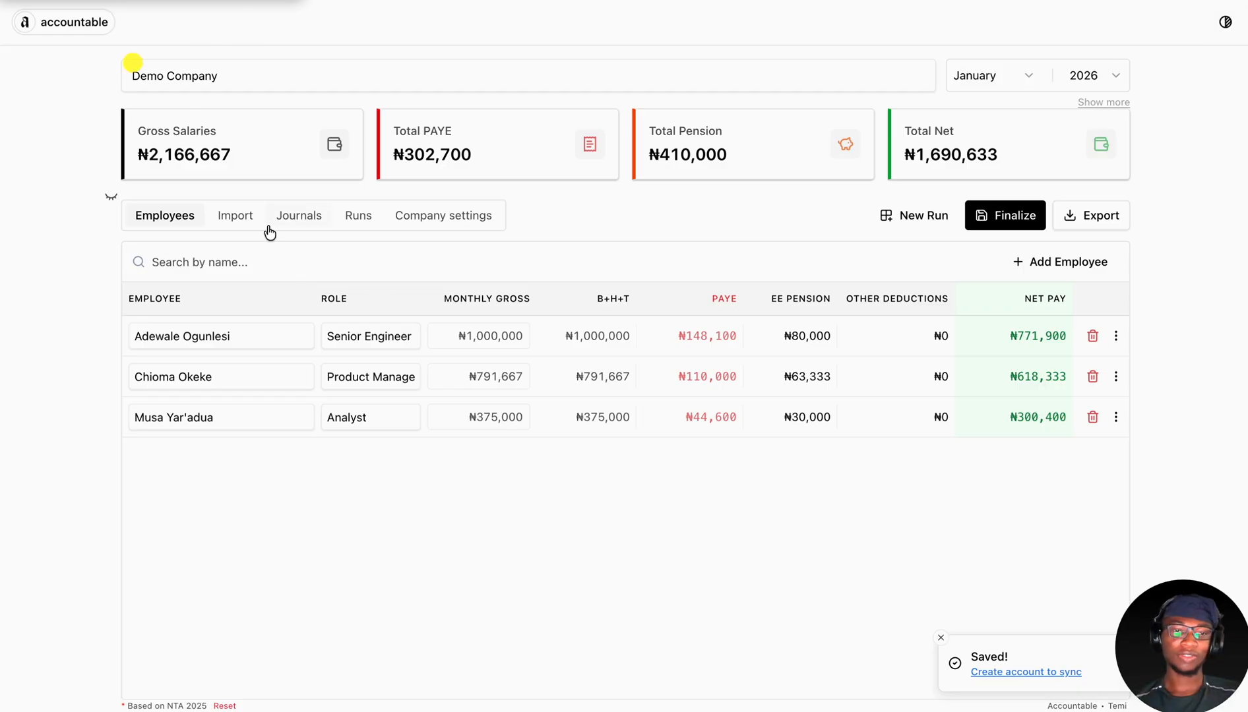
- Examine the CSV employee import options, including the valid State and PFA values reference, and cancel without importing a file
left_click(232, 216)
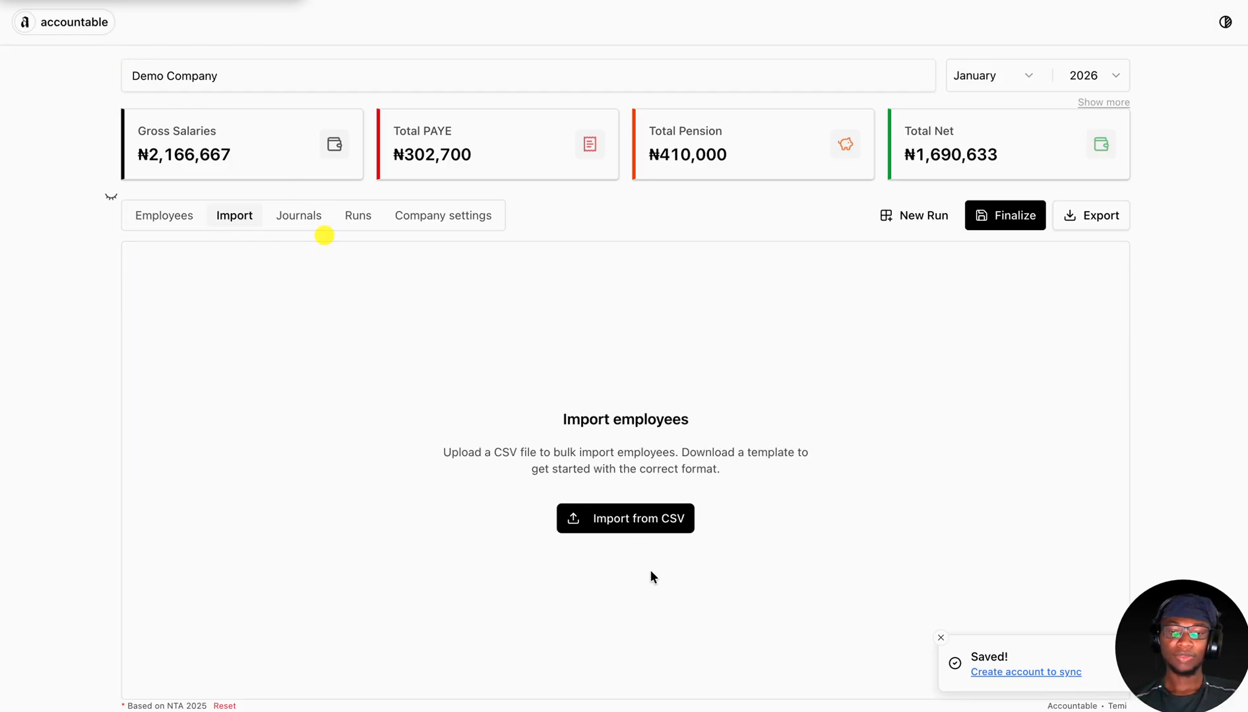
left_click(610, 521)
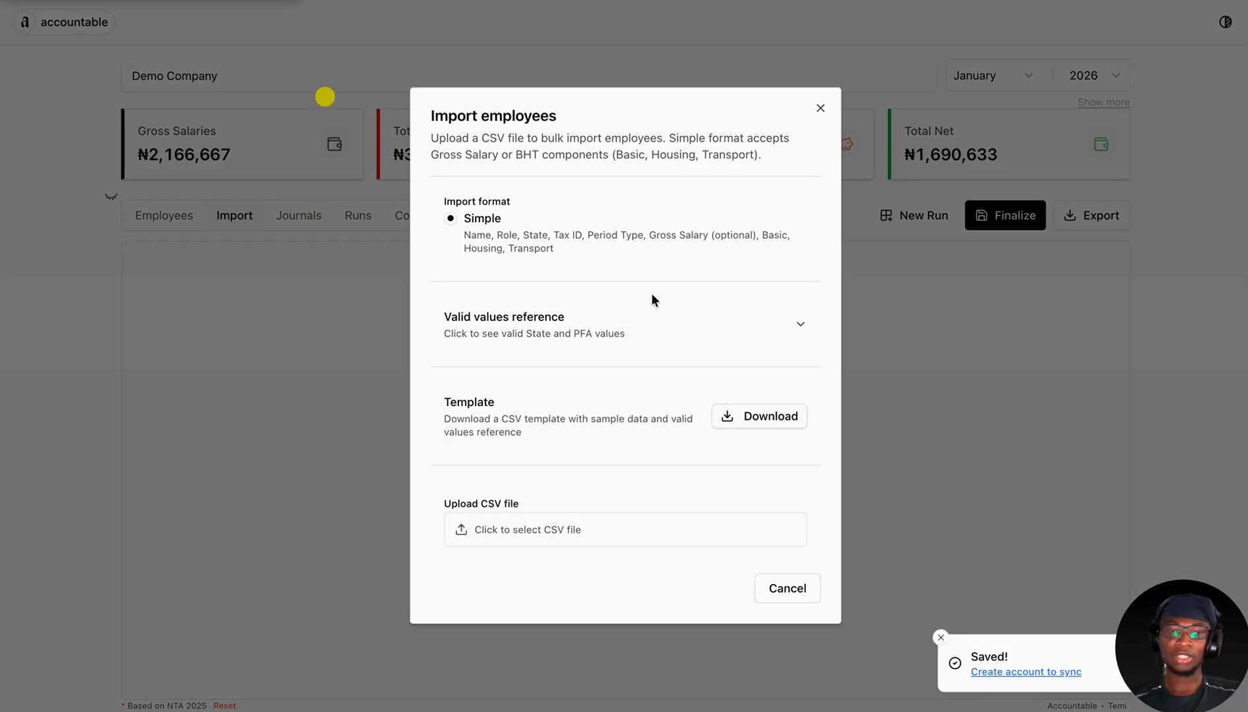
left_click(796, 327)
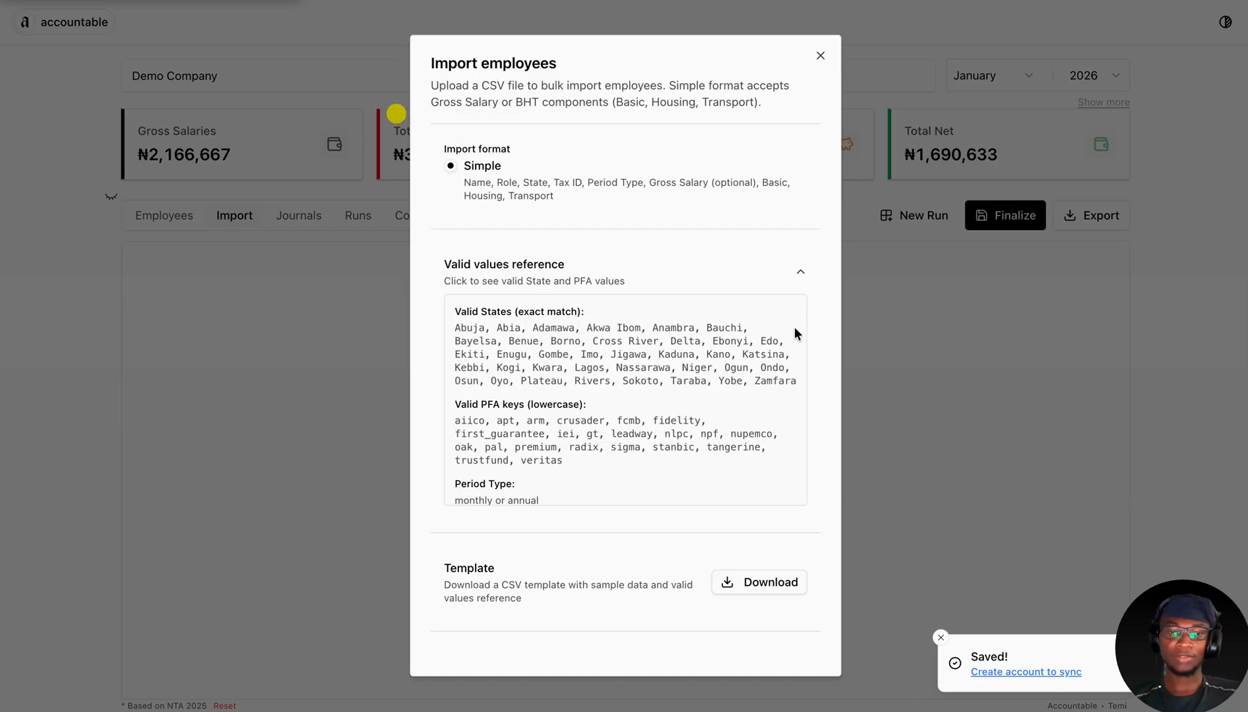
left_click(799, 269)
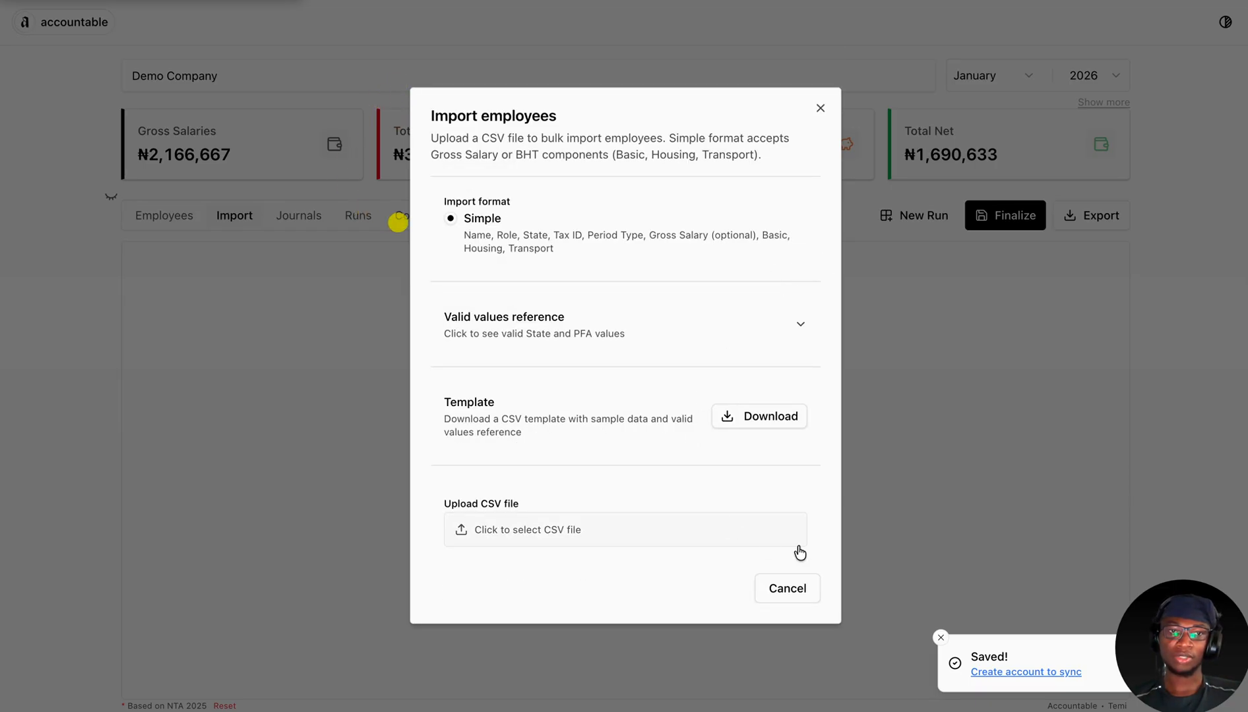
left_click(791, 589)
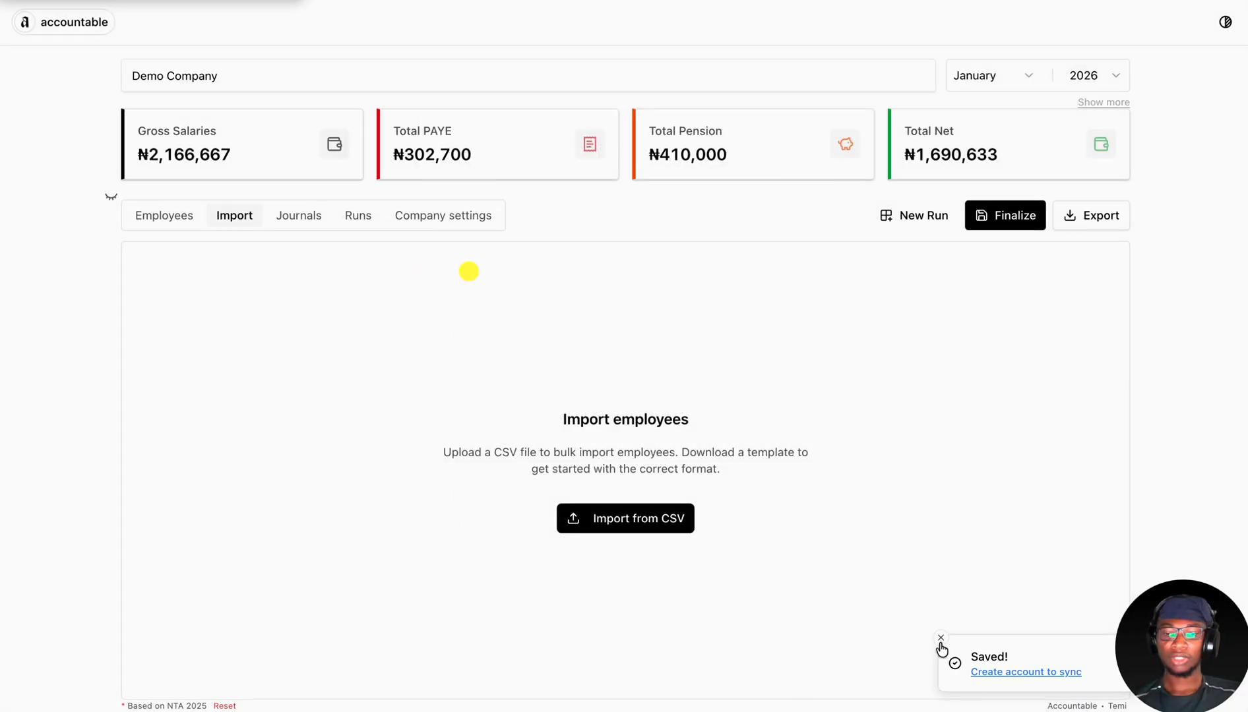